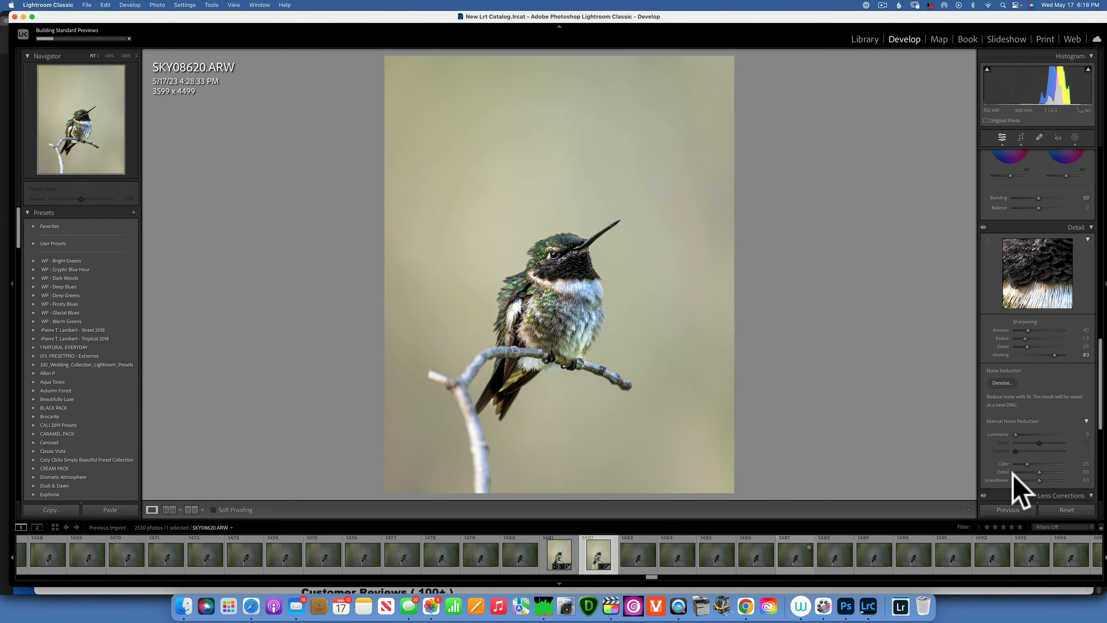
Reset all edits on the hummingbird photo and review its camera metadata in the Library before returning to Develop
left_click(1067, 510)
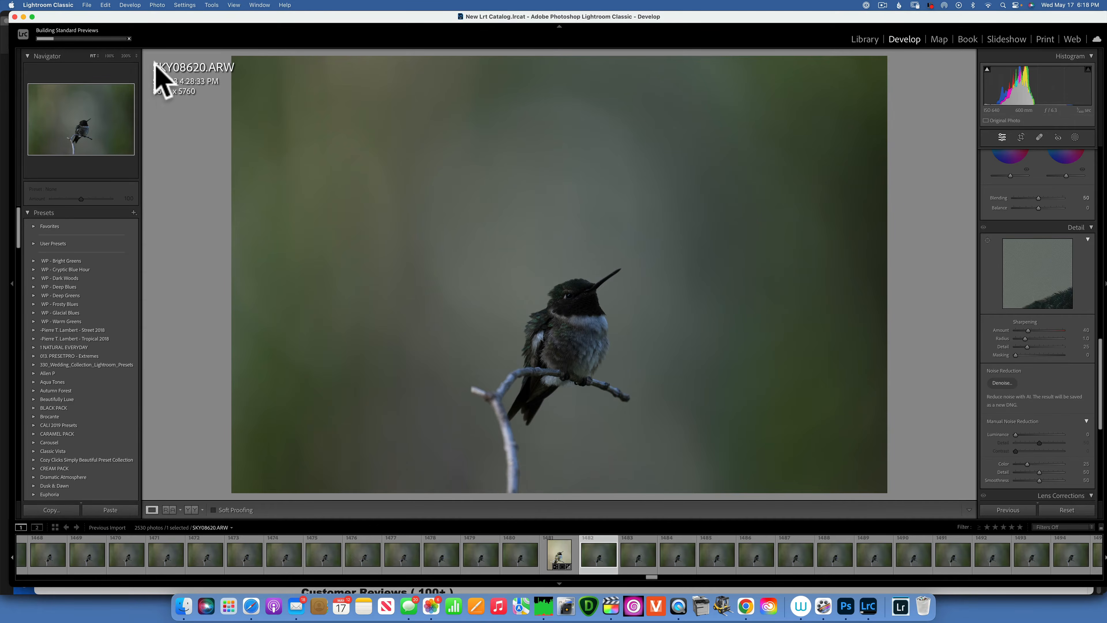
left_click(864, 39)
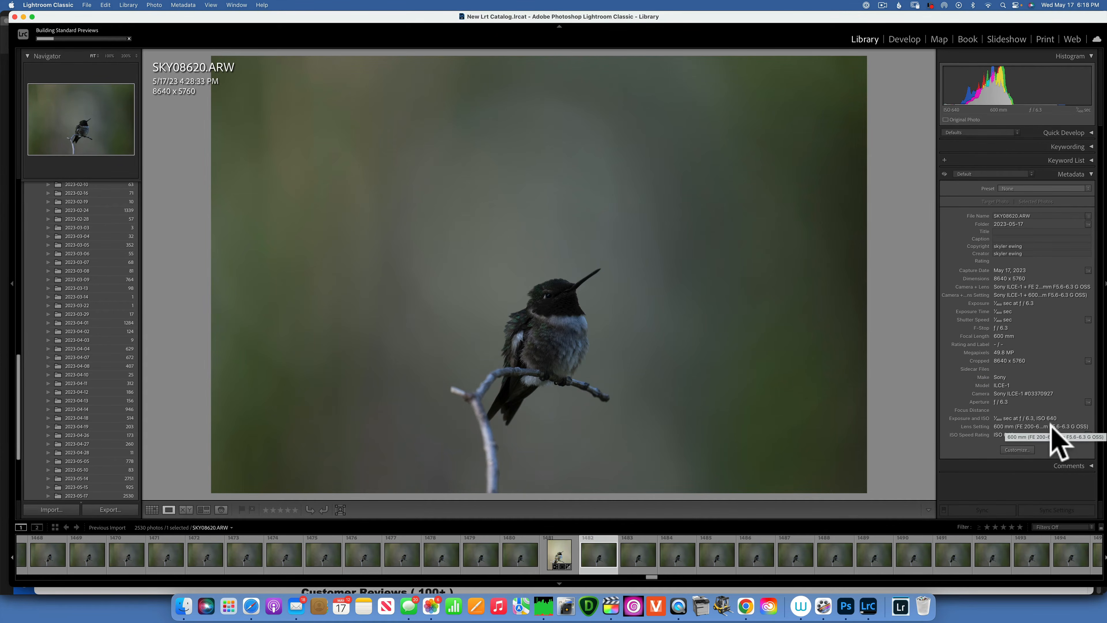
left_click(906, 39)
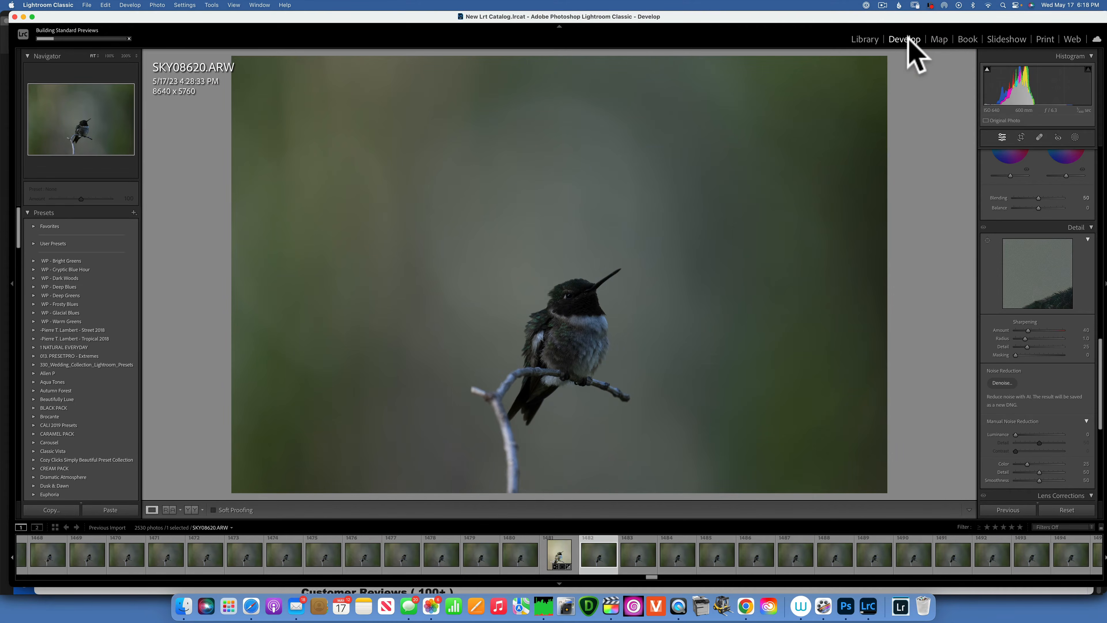
Crop the photo to a vertical 4 x 5 / 8 x 10 frame around the hummingbird and branch, about 3639 x 4549 pixels
left_click(1021, 137)
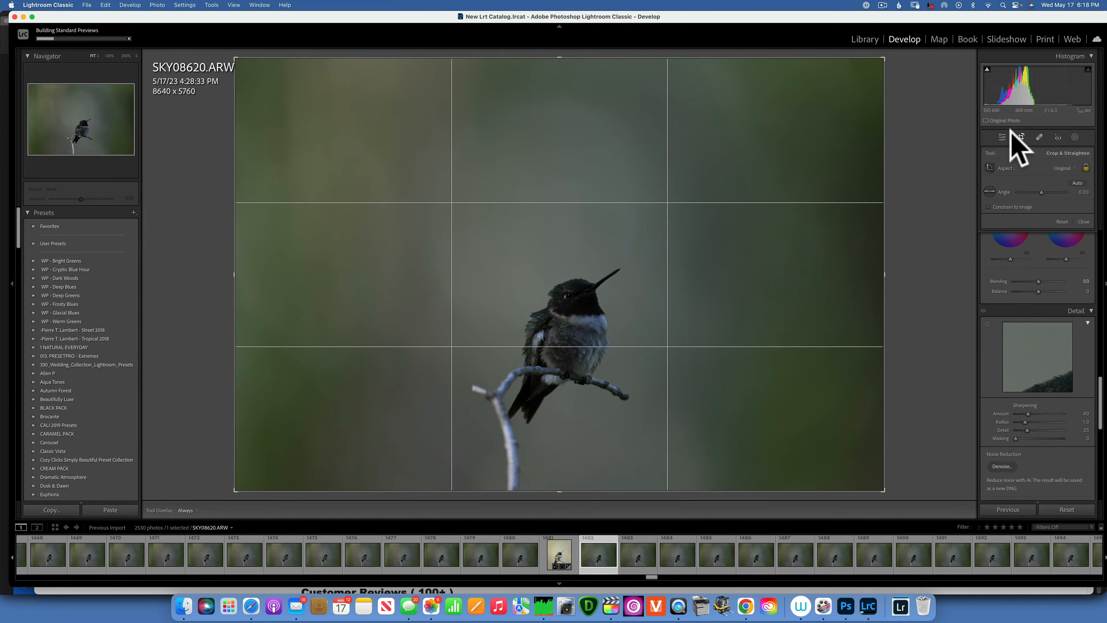
left_click(1062, 168)
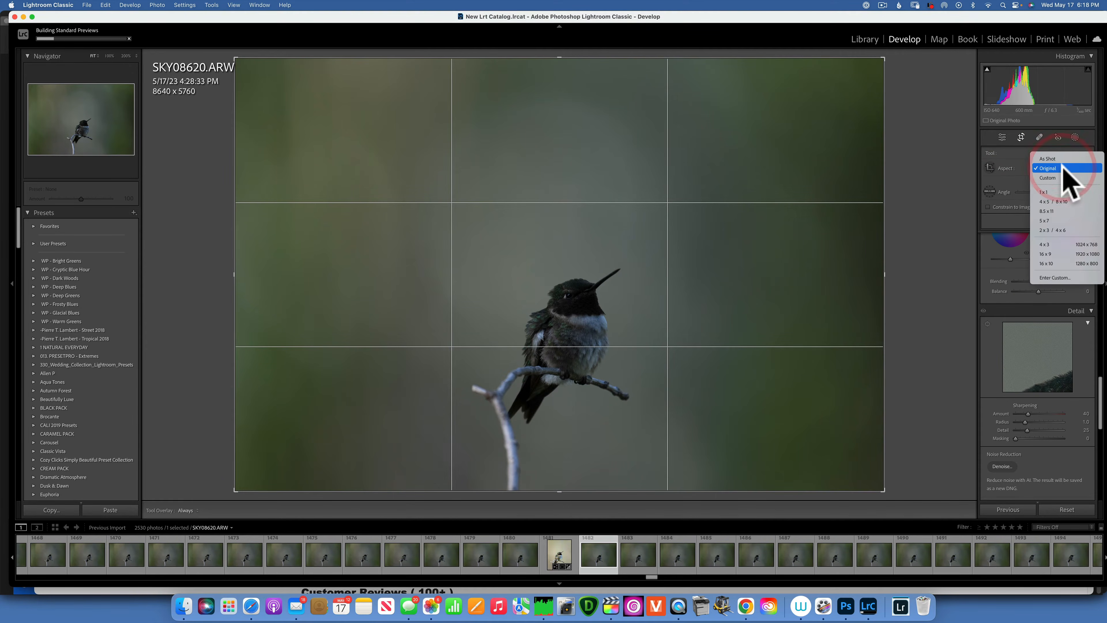
left_click(1066, 202)
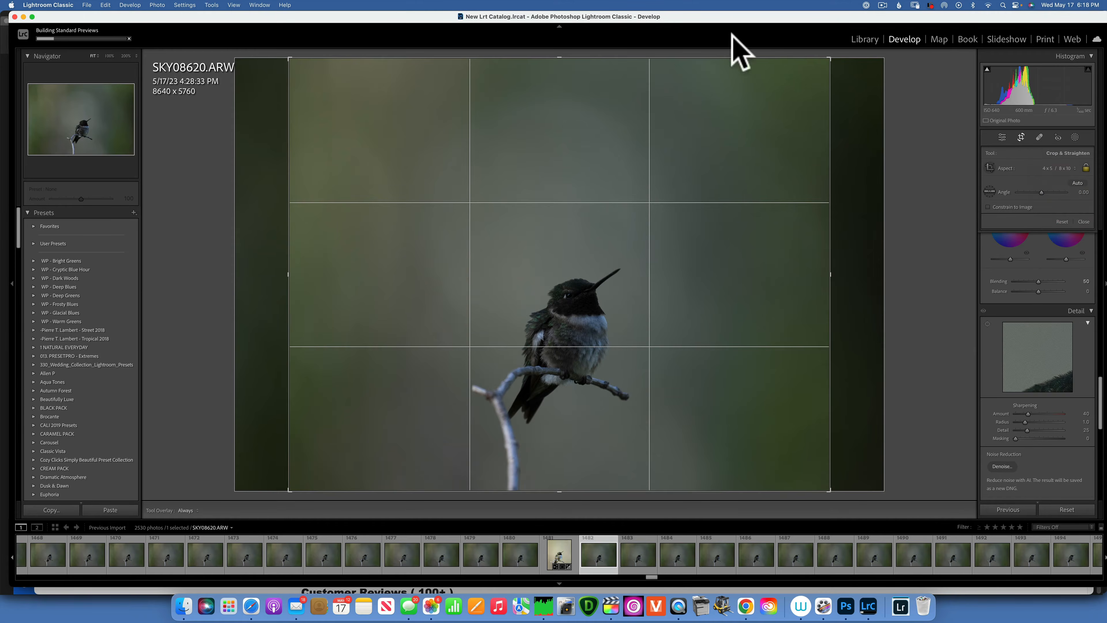
left_click_drag(830, 57, 721, 82)
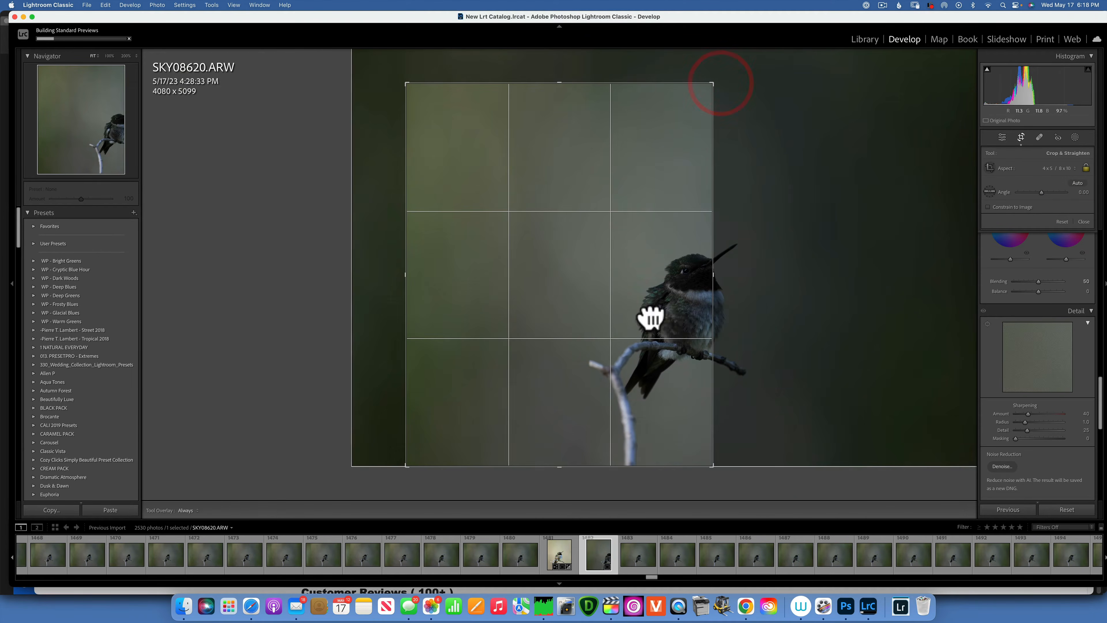
left_click_drag(648, 314, 525, 301)
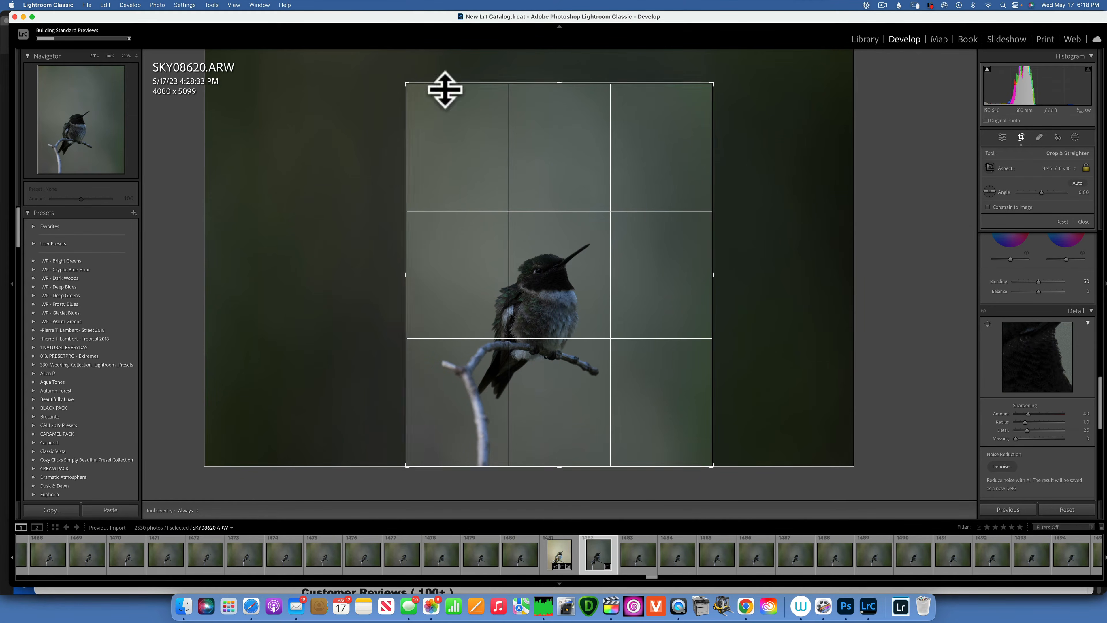
left_click_drag(403, 84, 418, 98)
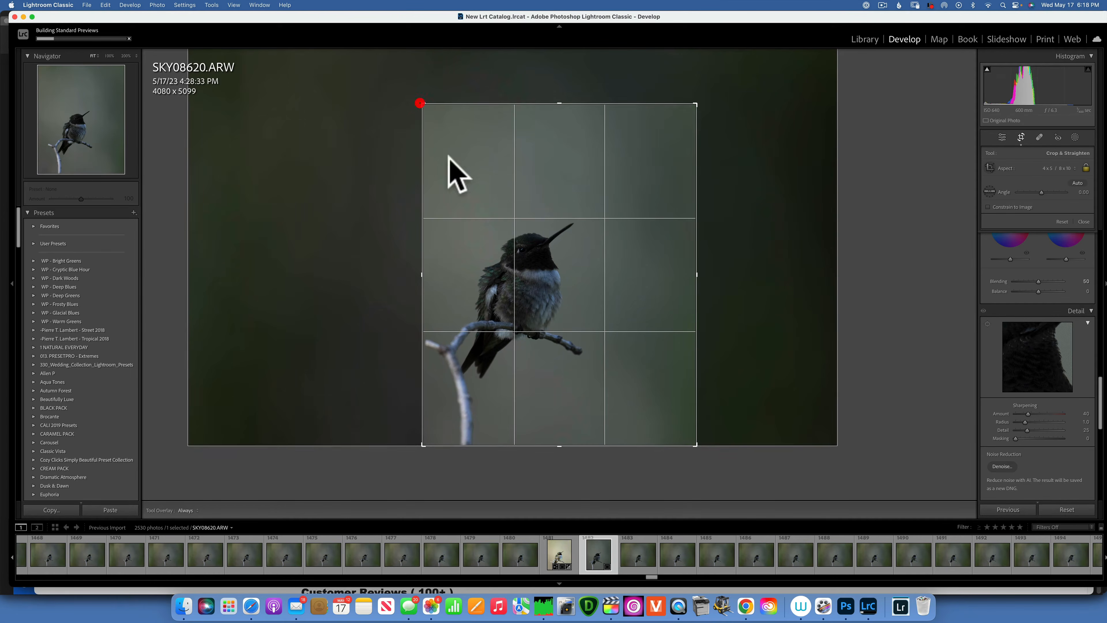
left_click_drag(519, 302, 538, 319)
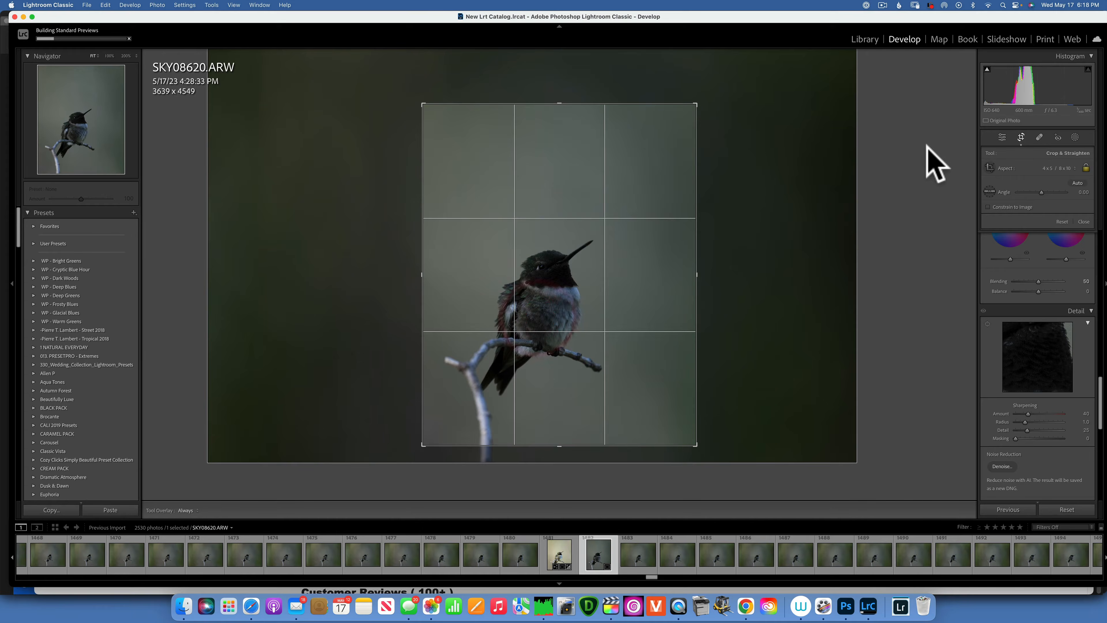
key("Return")
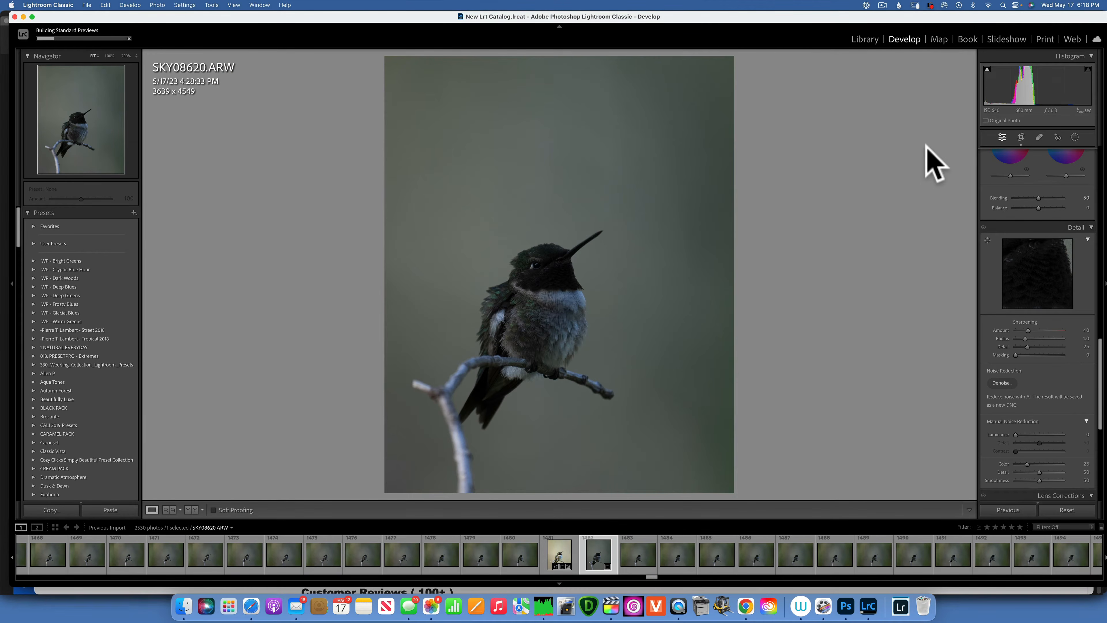
Set the photo's overall exposure to +0.80 and contrast to +21
scroll(1065, 253, "up", 10)
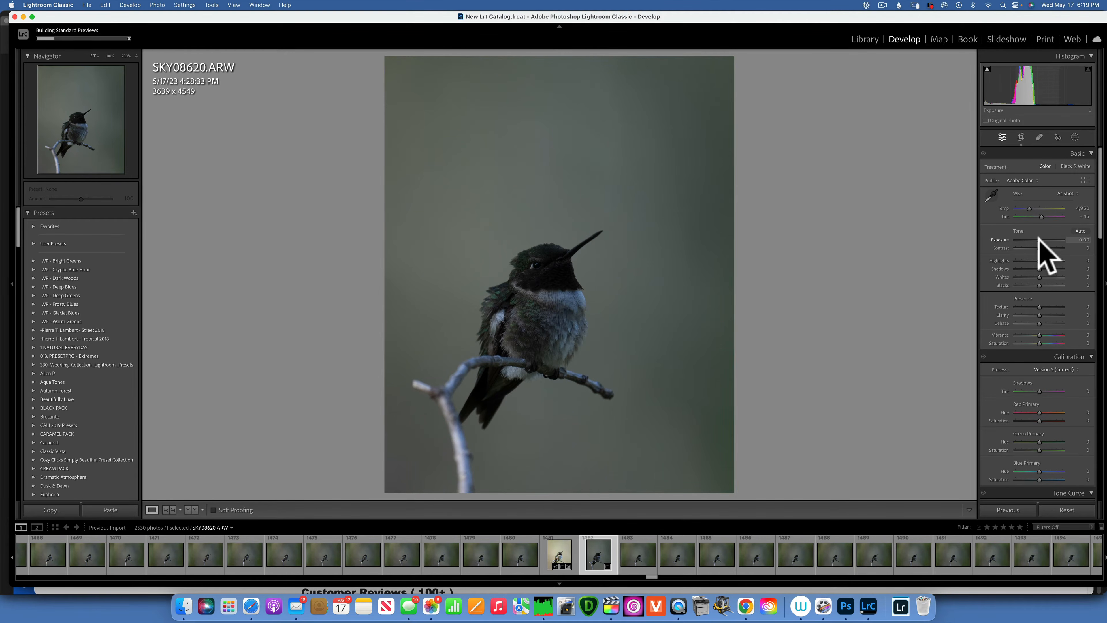
left_click_drag(1039, 240, 1043, 235)
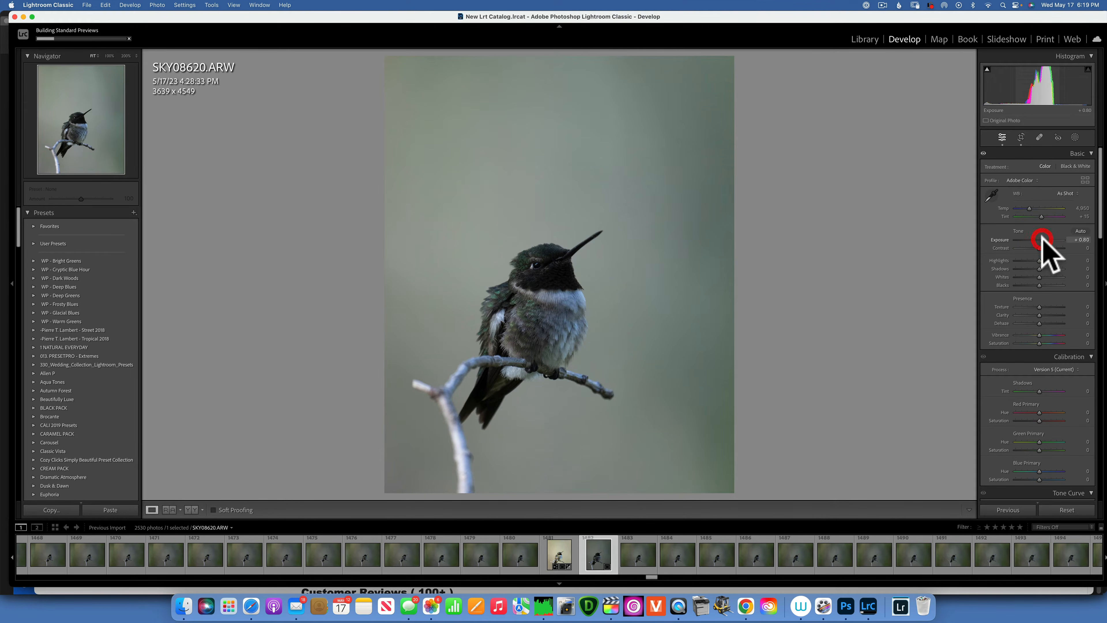
left_click_drag(1040, 248, 1043, 245)
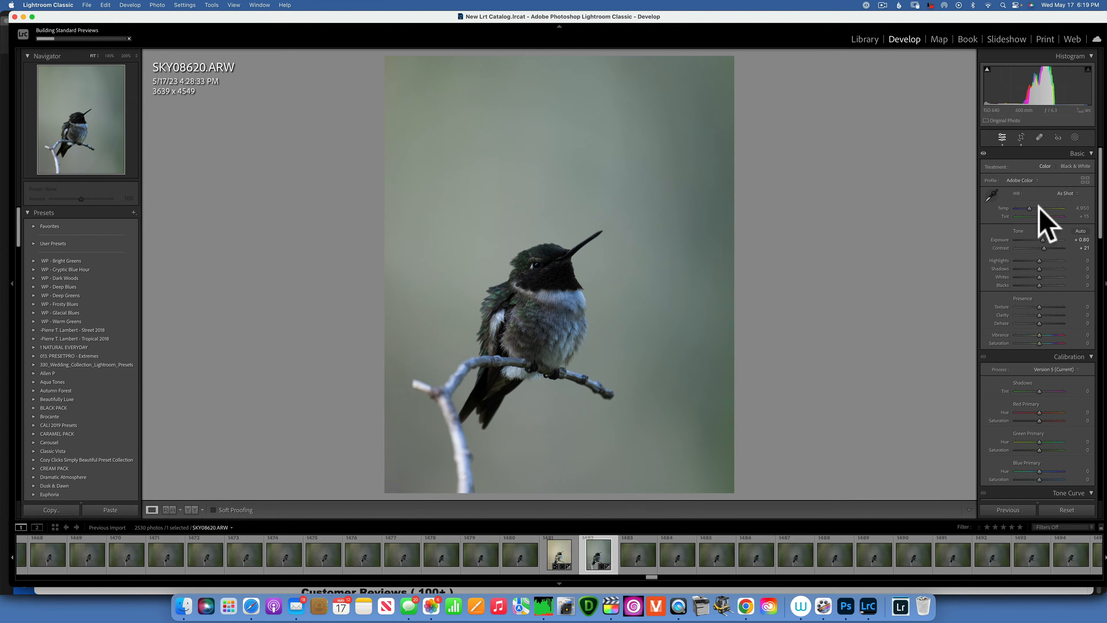
Warm the photo's white balance temperature and shift the tint slightly toward green
left_click_drag(1030, 203, 1030, 204)
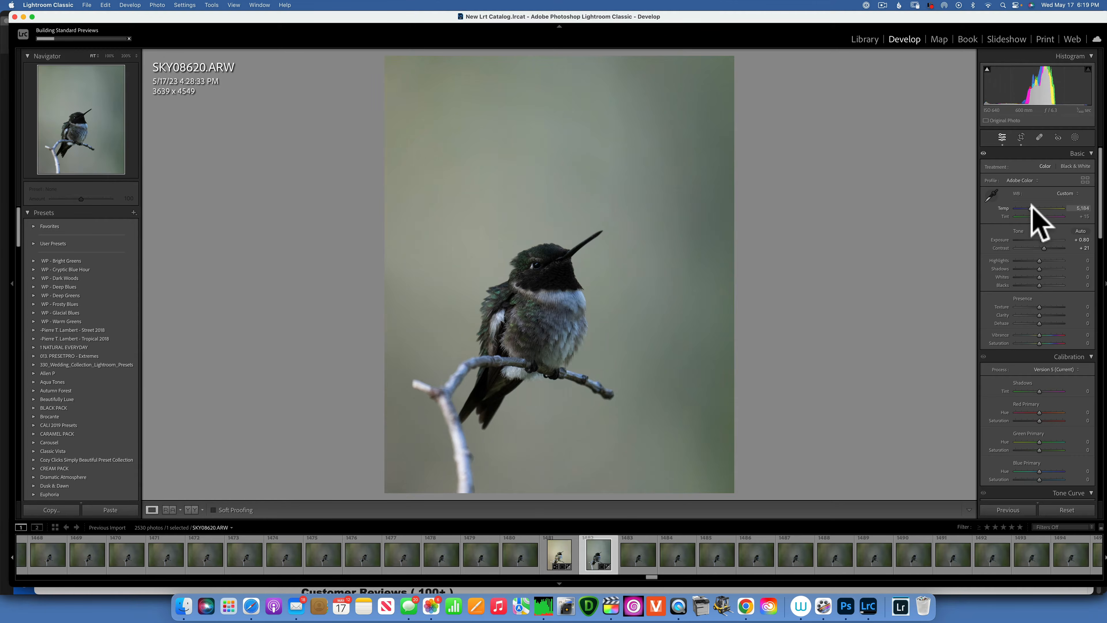
left_click_drag(1031, 204, 1034, 204)
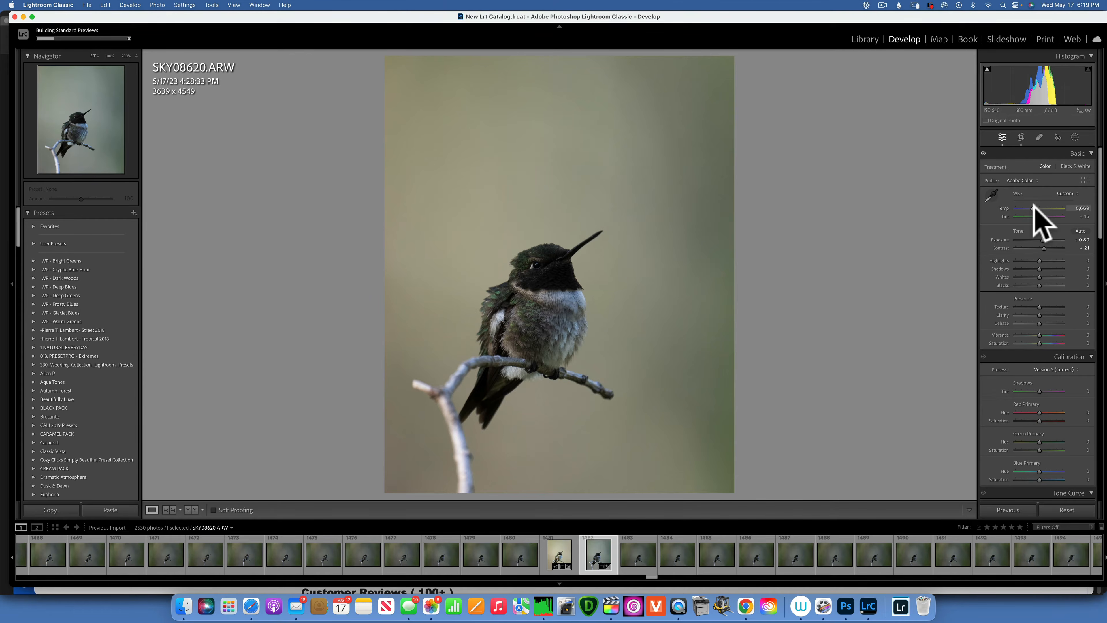
left_click_drag(1034, 203, 1035, 203)
left_click_drag(1041, 212, 1040, 212)
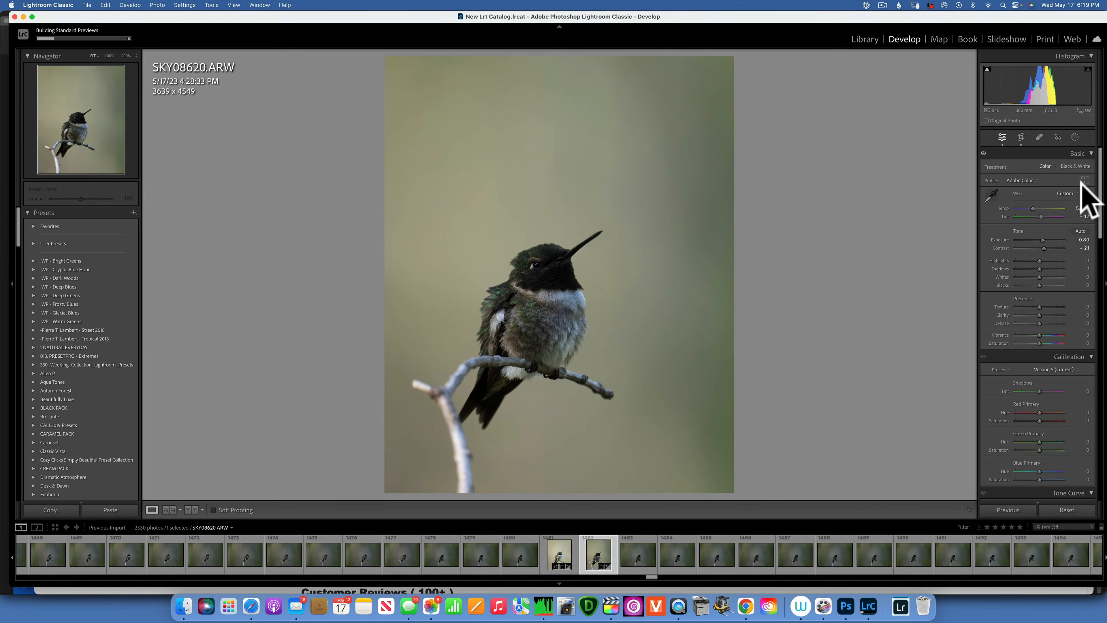
Mask the subject and set the mask's exposure to 0.87, contrast to 14, whites to 50 and blacks to 3
left_click(1075, 137)
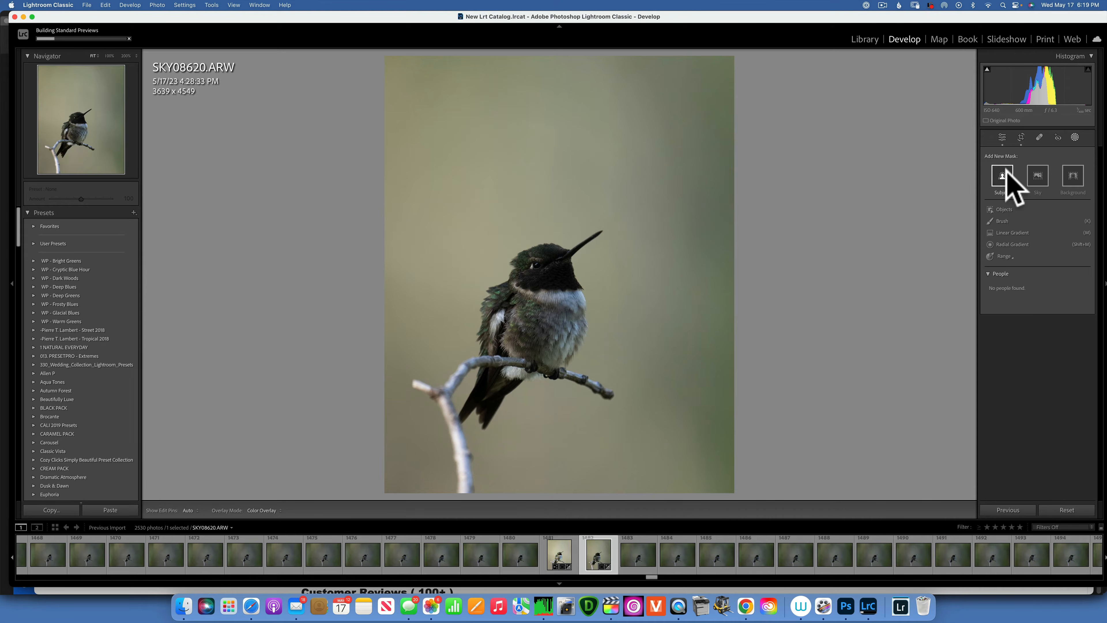
left_click(1002, 176)
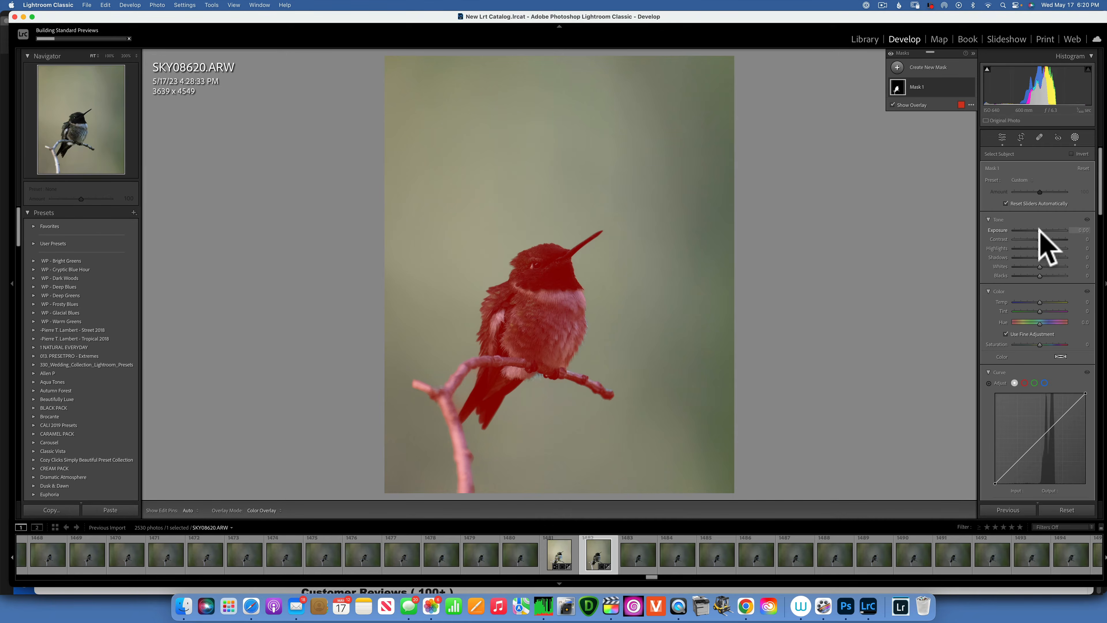
left_click_drag(1040, 230, 1044, 239)
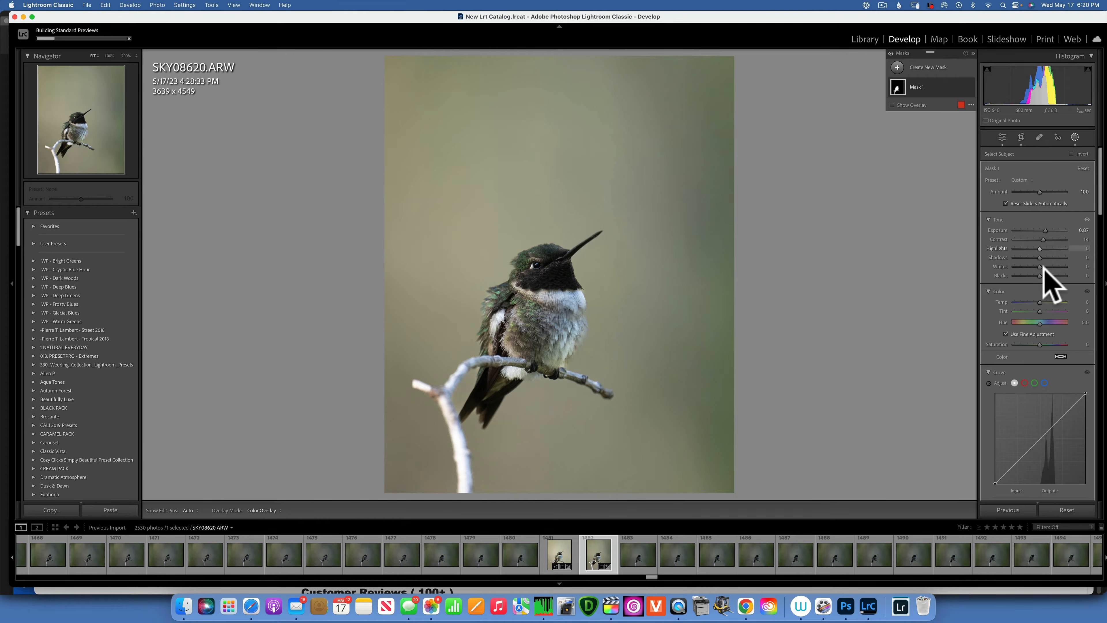
mouse_move(1040, 266)
left_mouse_down()
mouse_move(1052, 264)
mouse_move(1041, 276)
left_mouse_up()
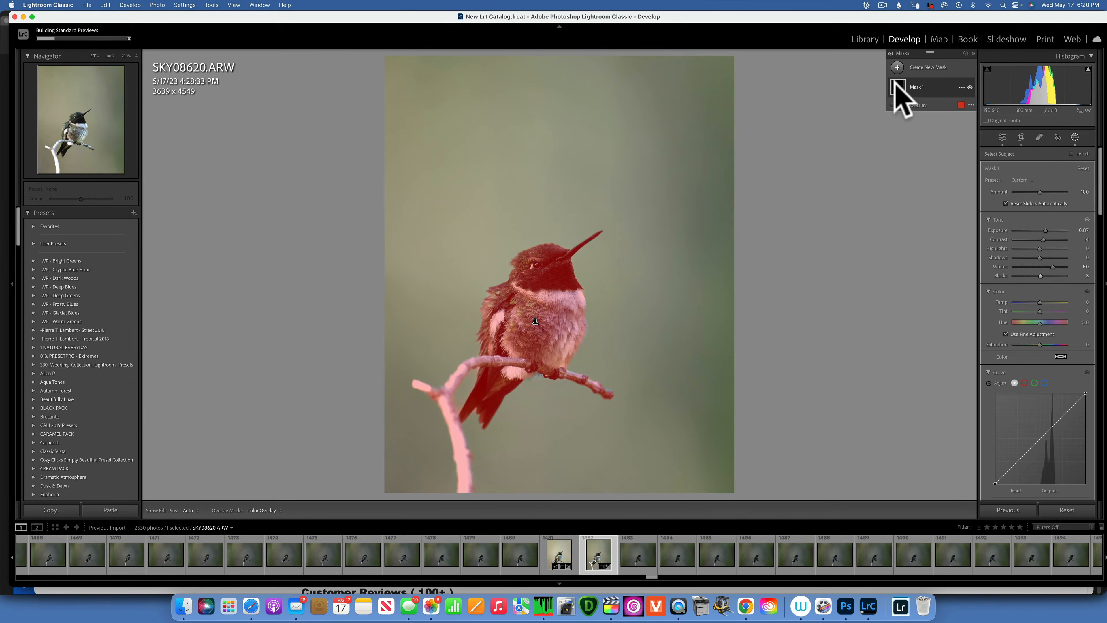
Subtract the perch branch from the subject mask with a size 7 brush, painting along its whole length
left_click(925, 85)
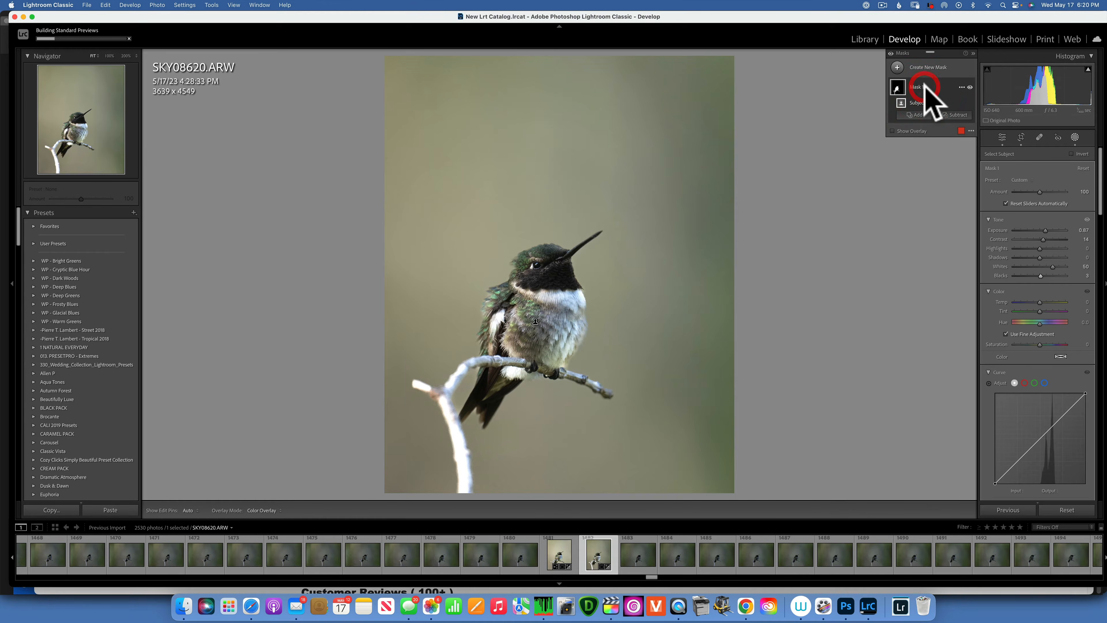
left_click(956, 115)
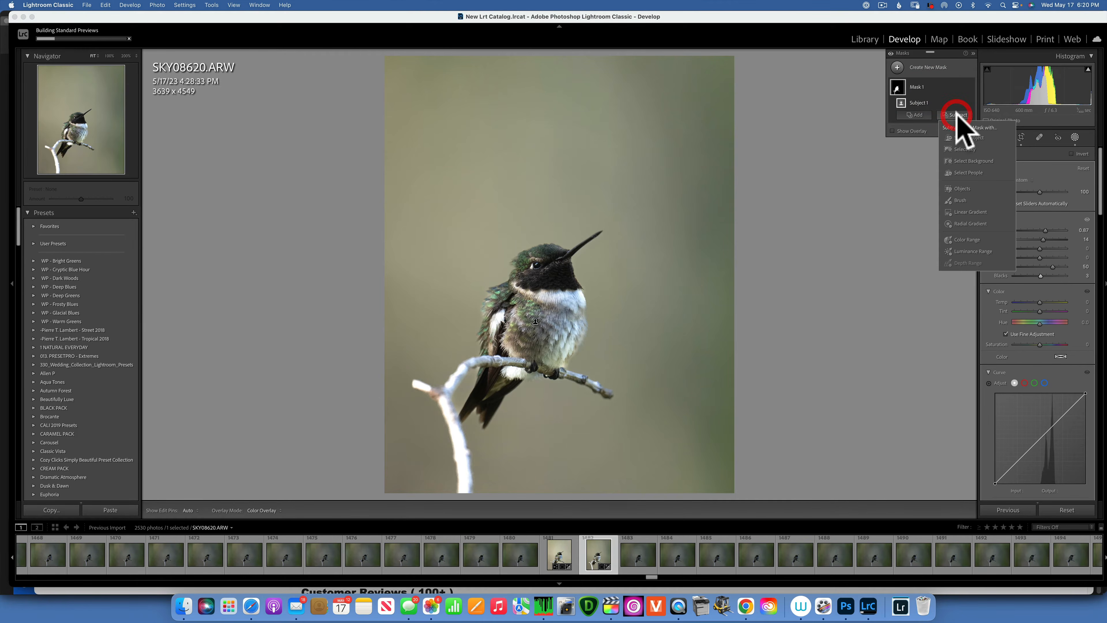
left_click(961, 200)
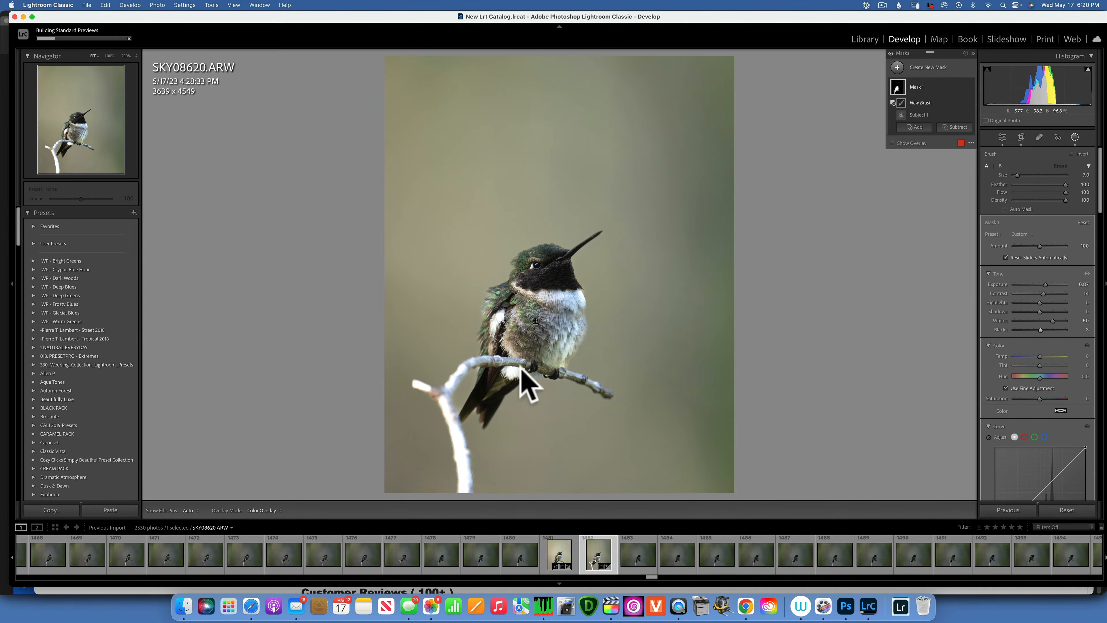
key("h")
mouse_move(452, 381)
left_mouse_down()
mouse_move(444, 409)
mouse_move(425, 379)
mouse_move(411, 378)
mouse_move(460, 442)
mouse_move(465, 503)
left_mouse_up()
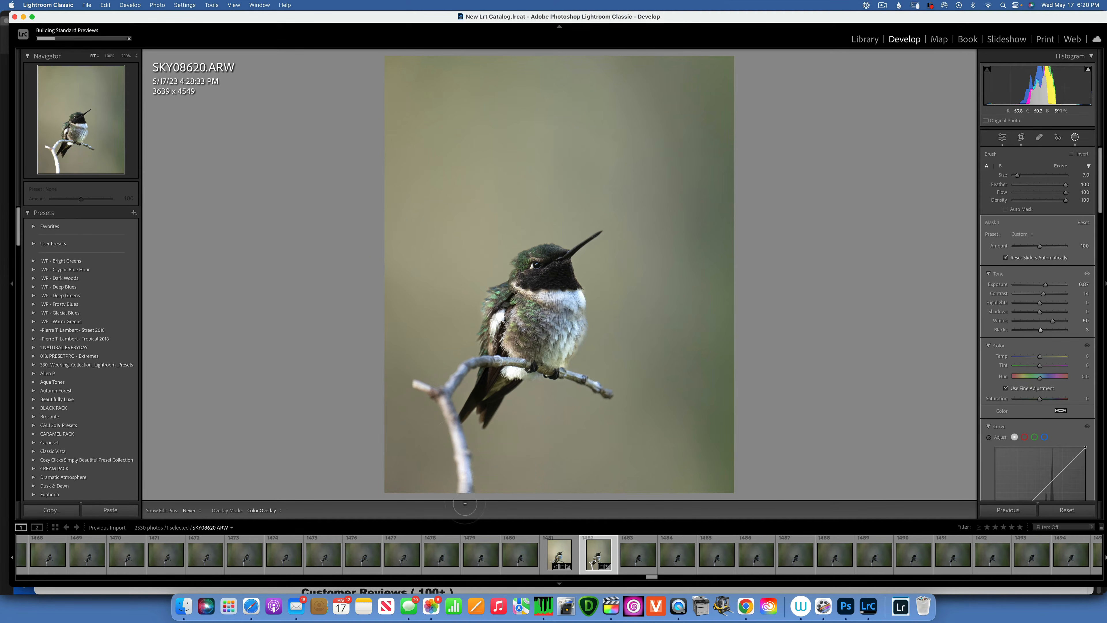
key("h")
key("h")
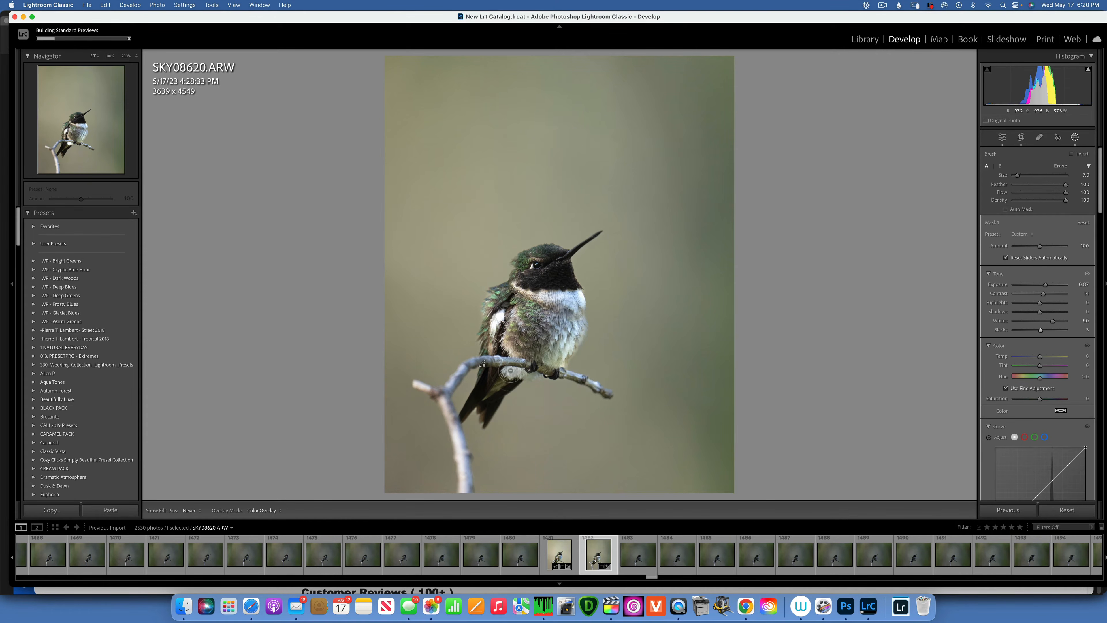
key("h")
key("h")
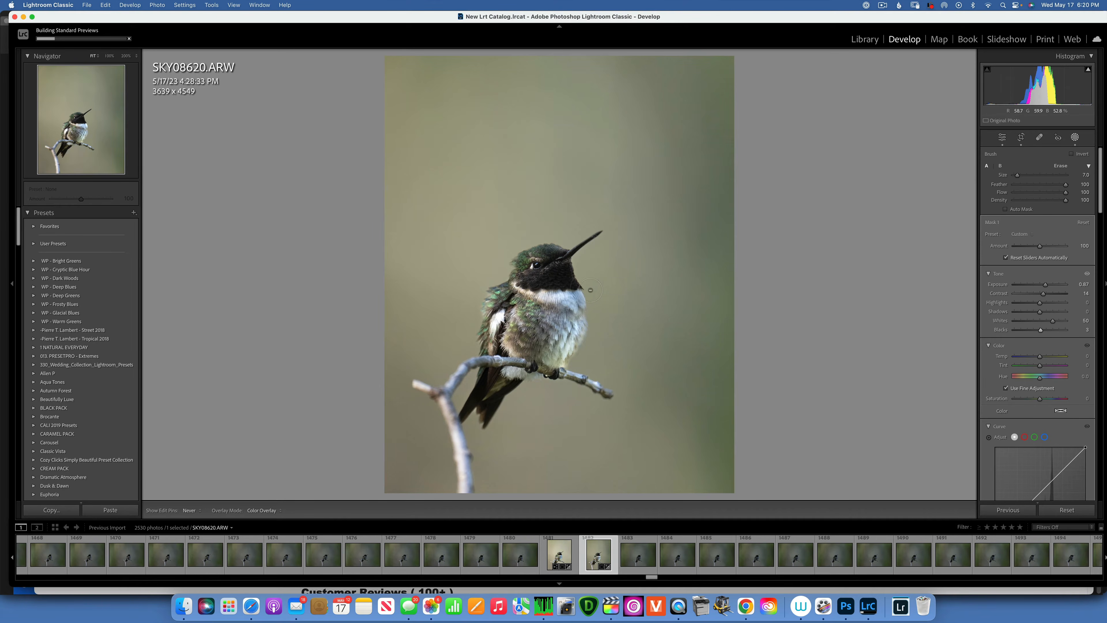
key("h")
key("h")
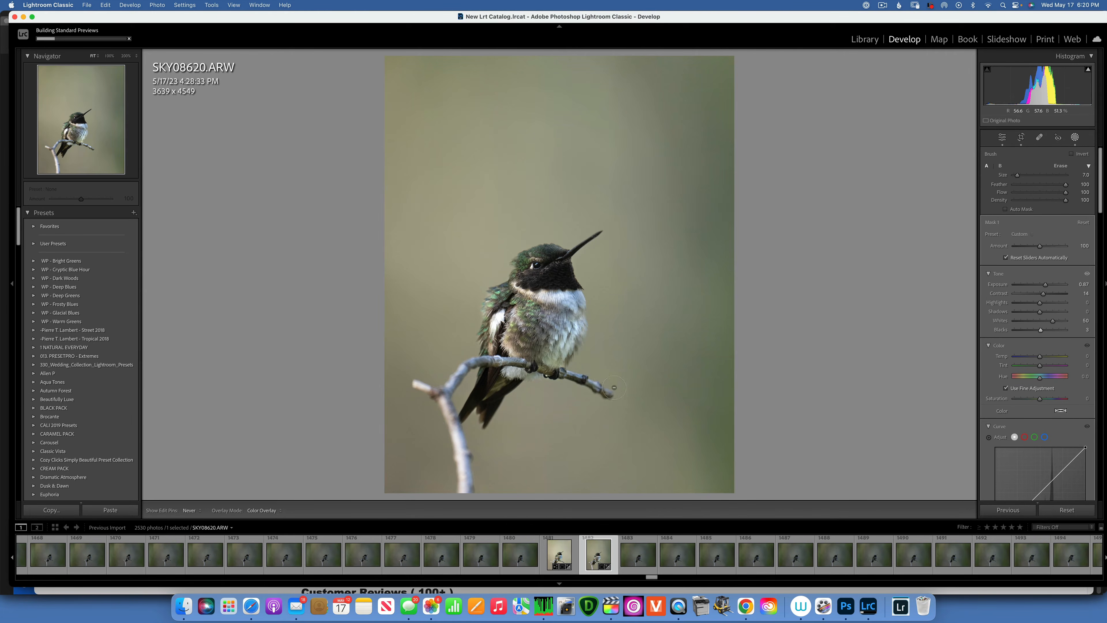
key("h")
key("h")
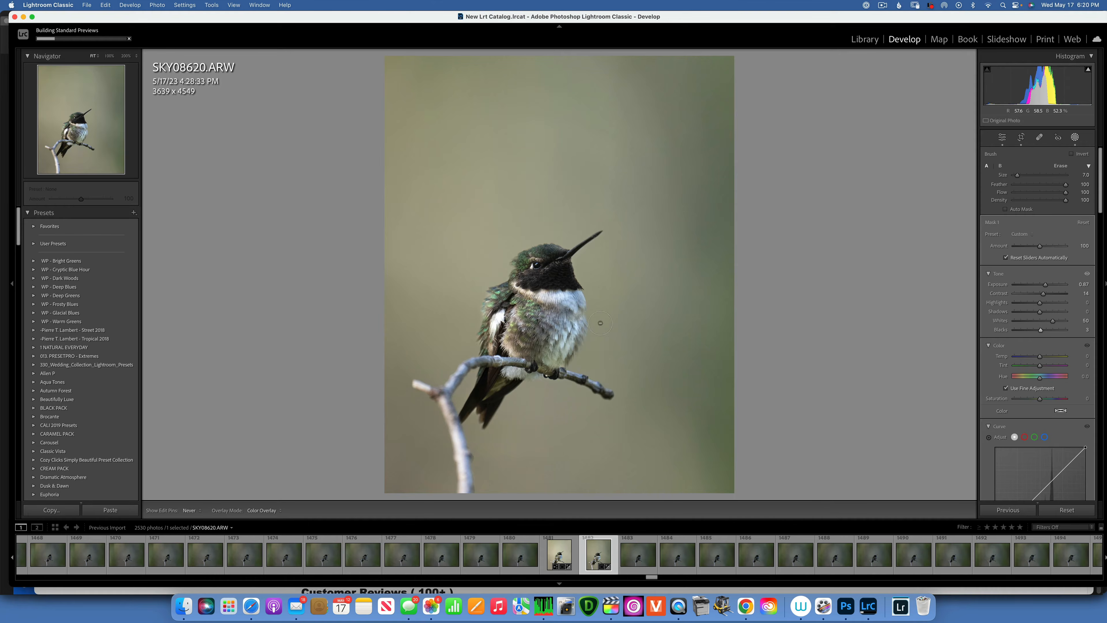
key("h")
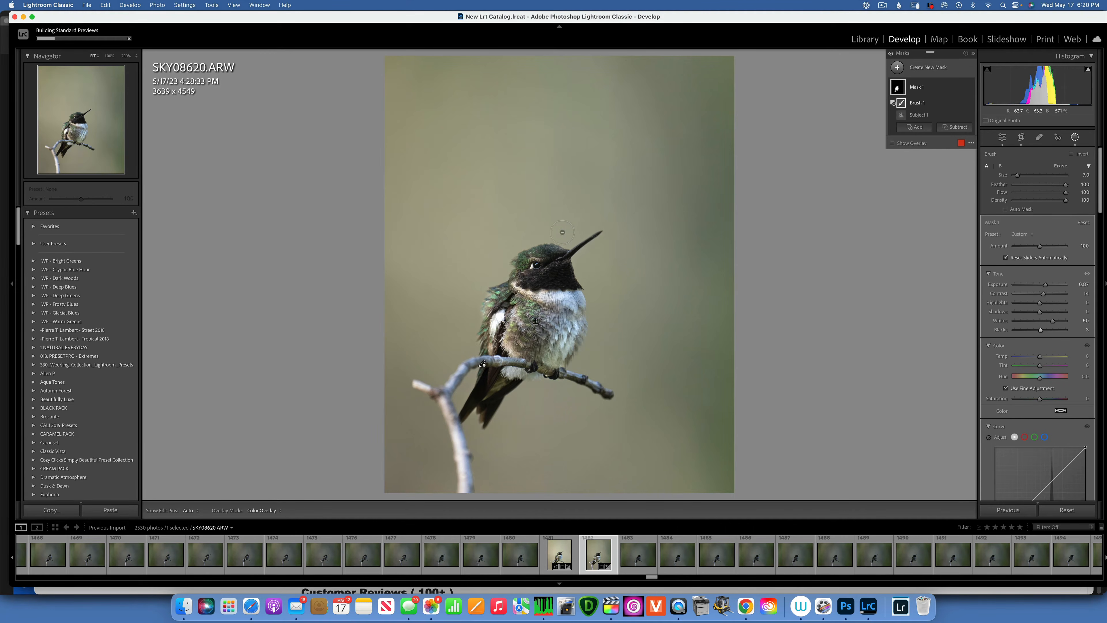
key("h")
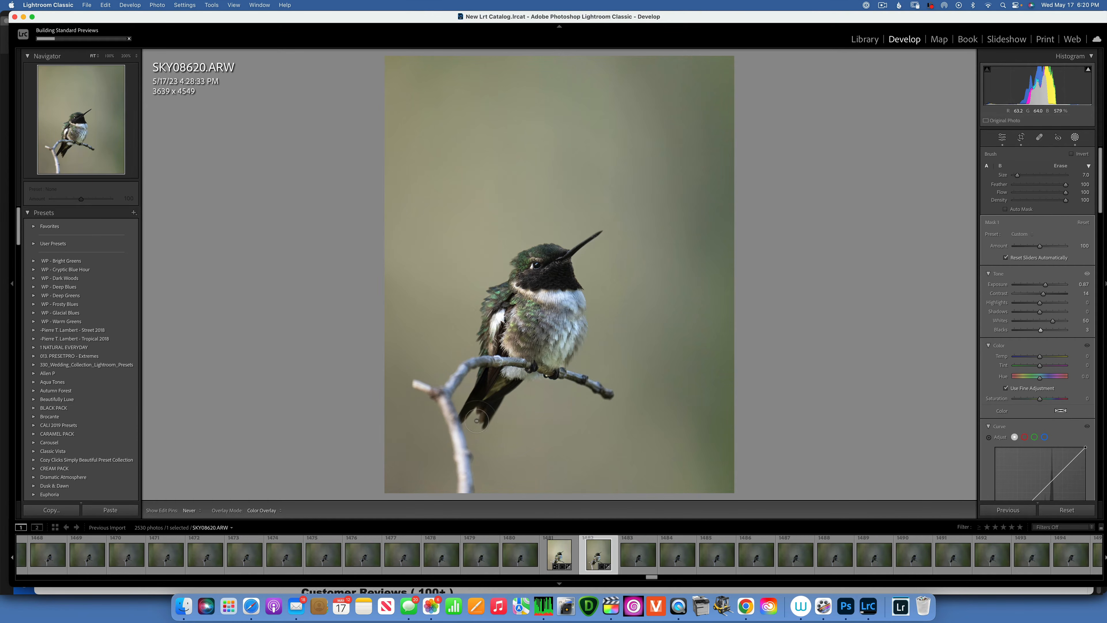
key("h")
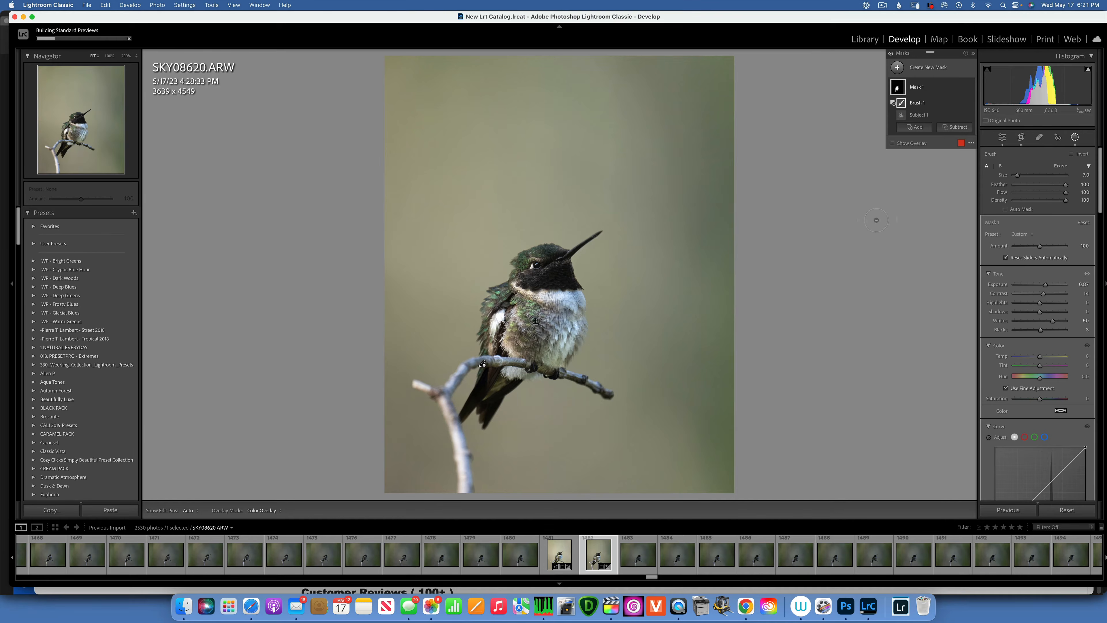
Add a new mask with a small radial gradient over the hummingbird's eye
left_click(897, 67)
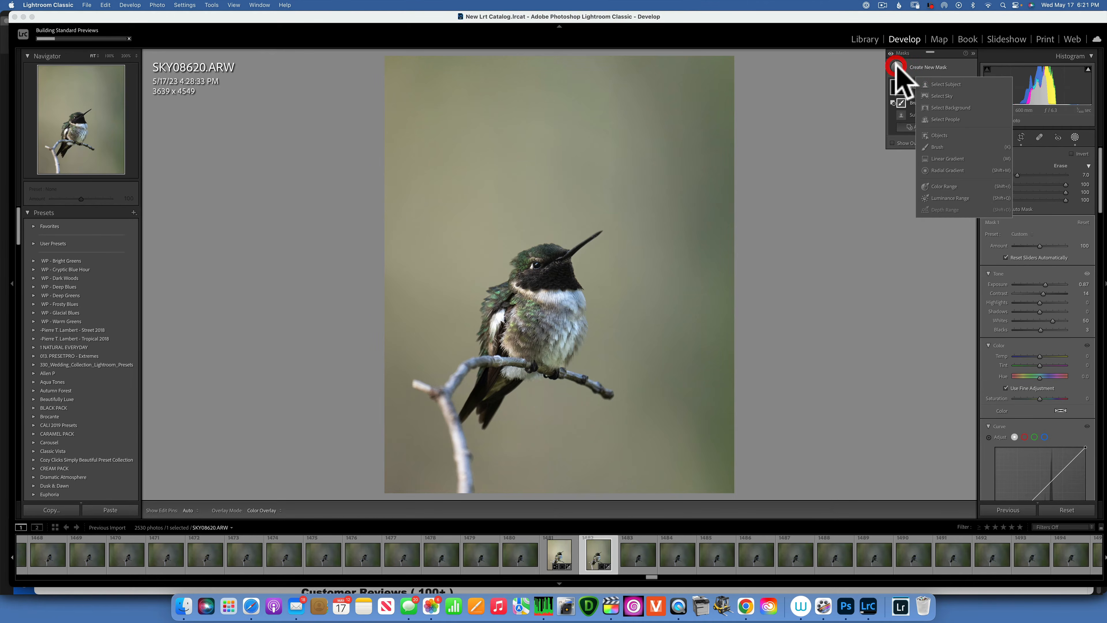
left_click(947, 170)
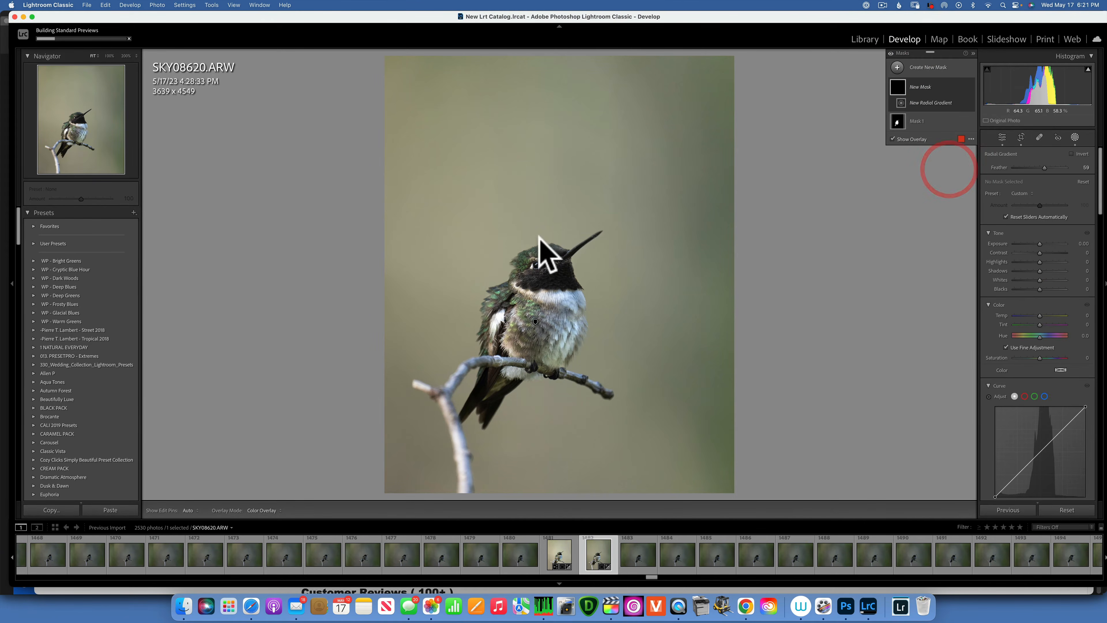
left_click(535, 263)
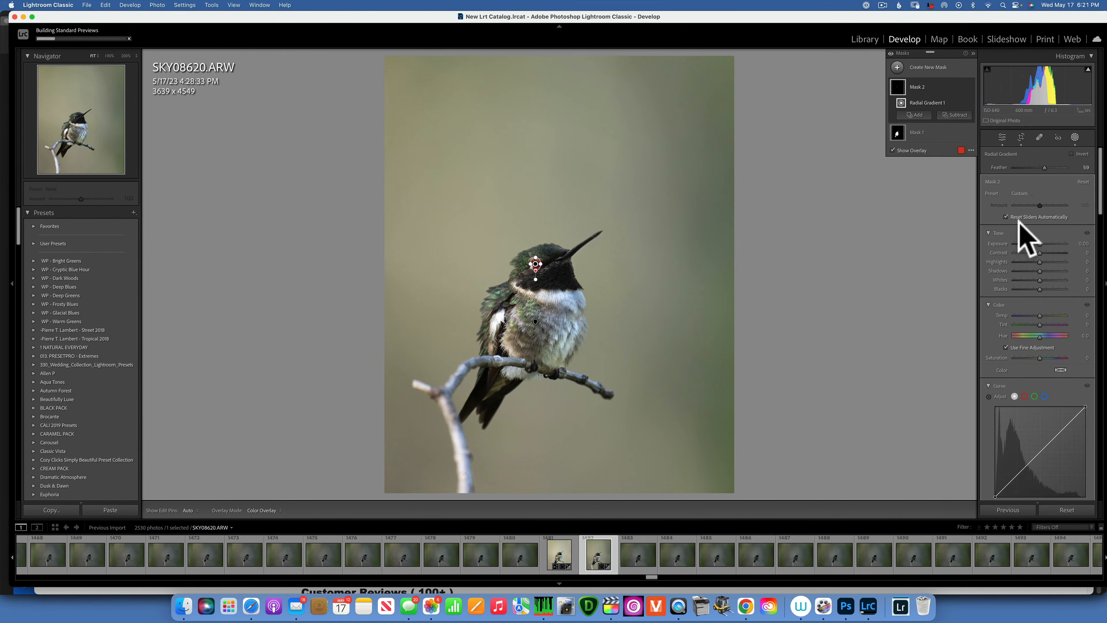
Set the whites of the eye's radial gradient mask to 83 and finish masking
left_click_drag(1043, 281, 1064, 280)
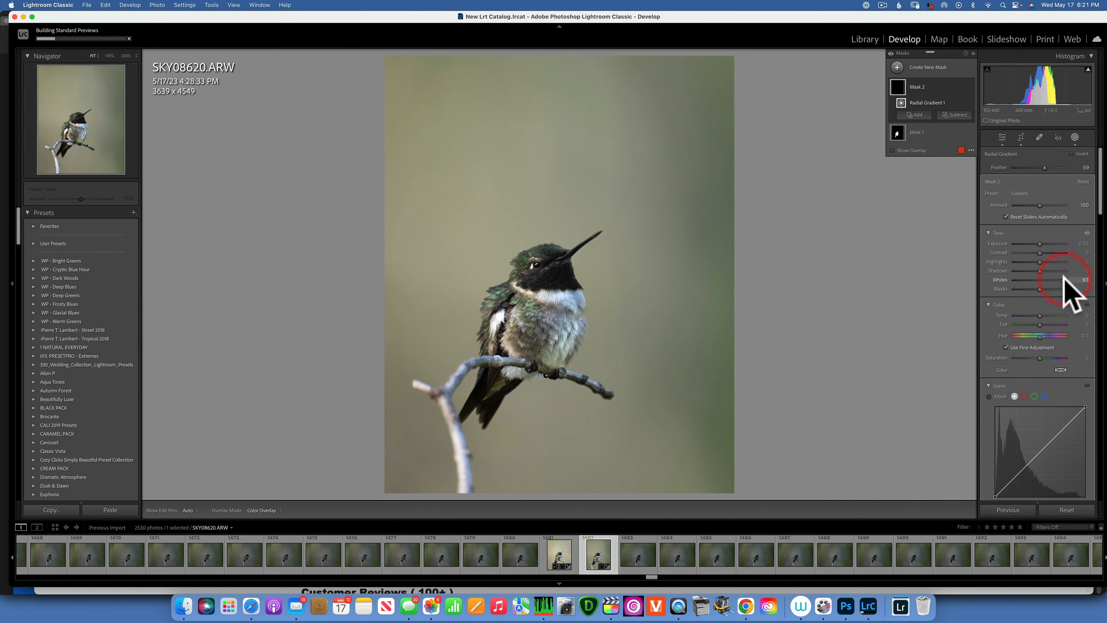
left_click(1075, 137)
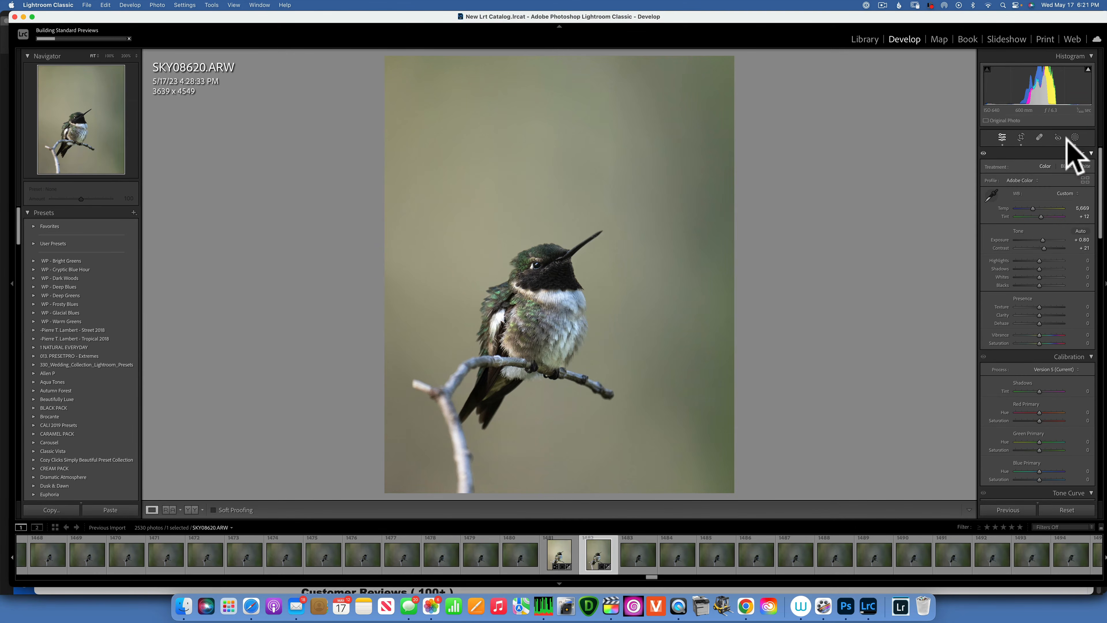
Reselect the hummingbird's subject mask and set its saturation to 57
left_click(1076, 138)
left_click(898, 106)
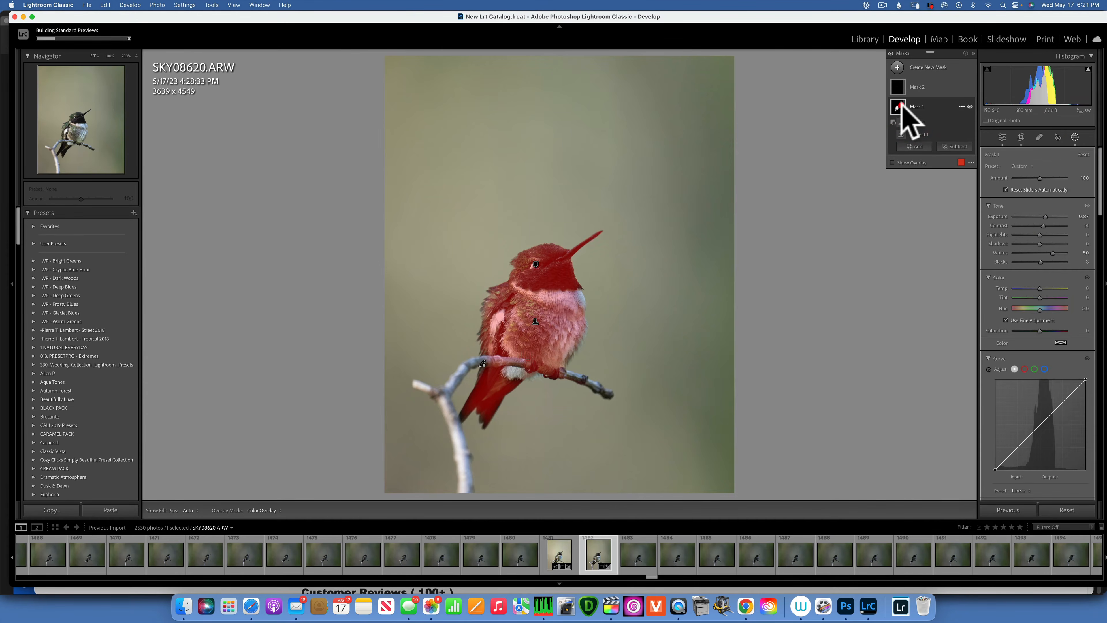
mouse_move(1041, 331)
left_mouse_down()
mouse_move(1063, 330)
mouse_move(1055, 330)
left_mouse_up()
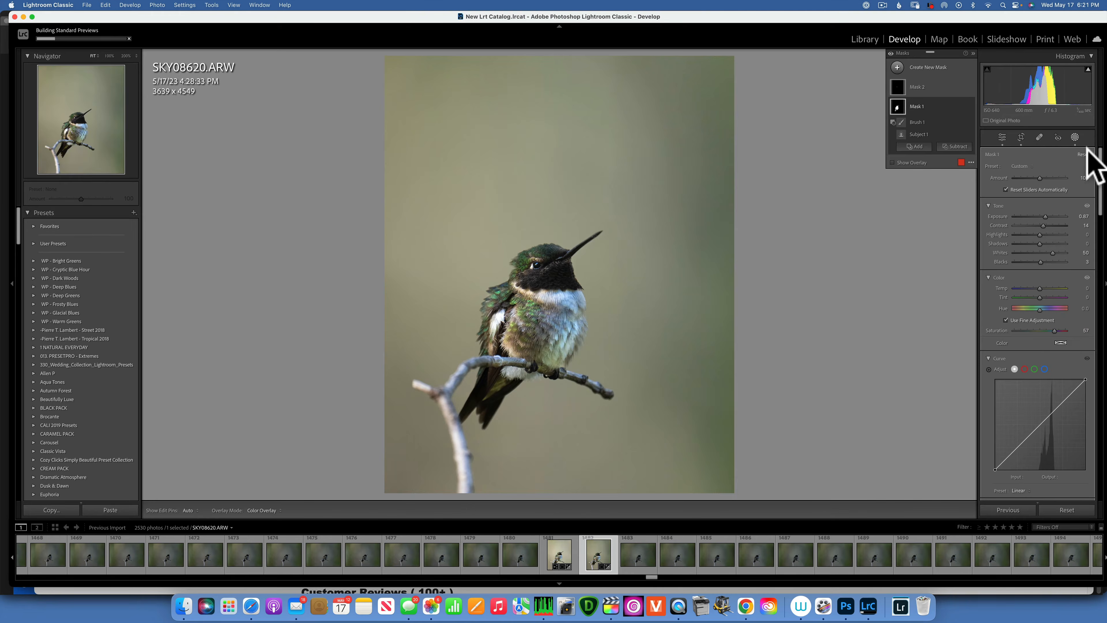
left_click(1075, 138)
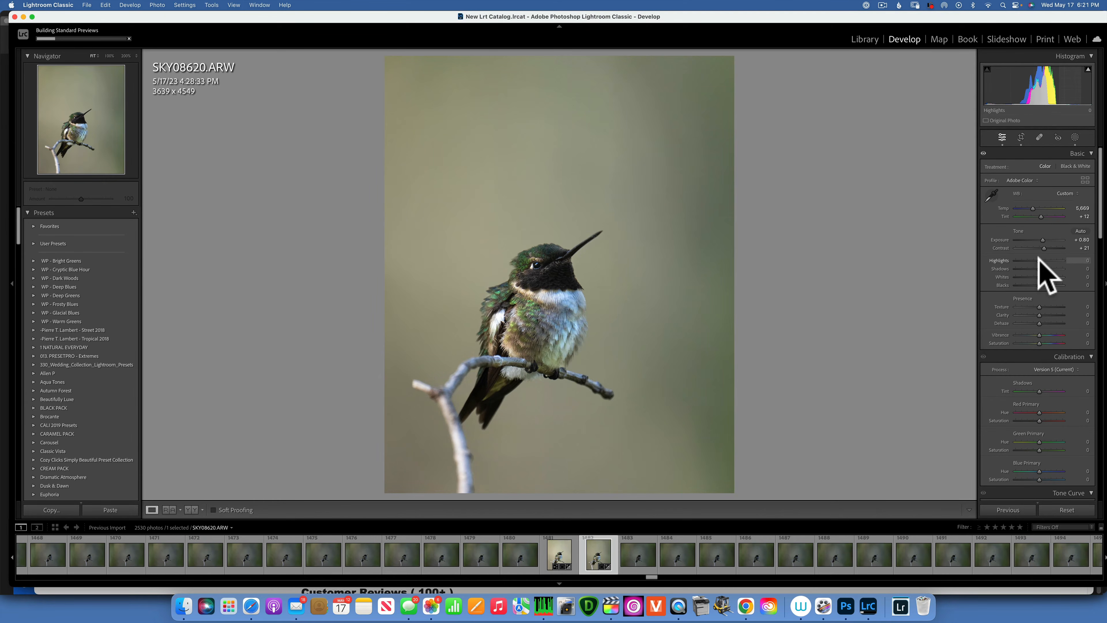
Set the whole photo's highlights to -5, shadows to +25, blacks to -18, texture to +21, clarity to +17 and vibrance to +26
mouse_move(1039, 260)
left_mouse_down()
mouse_move(1063, 269)
mouse_move(1043, 268)
left_mouse_up()
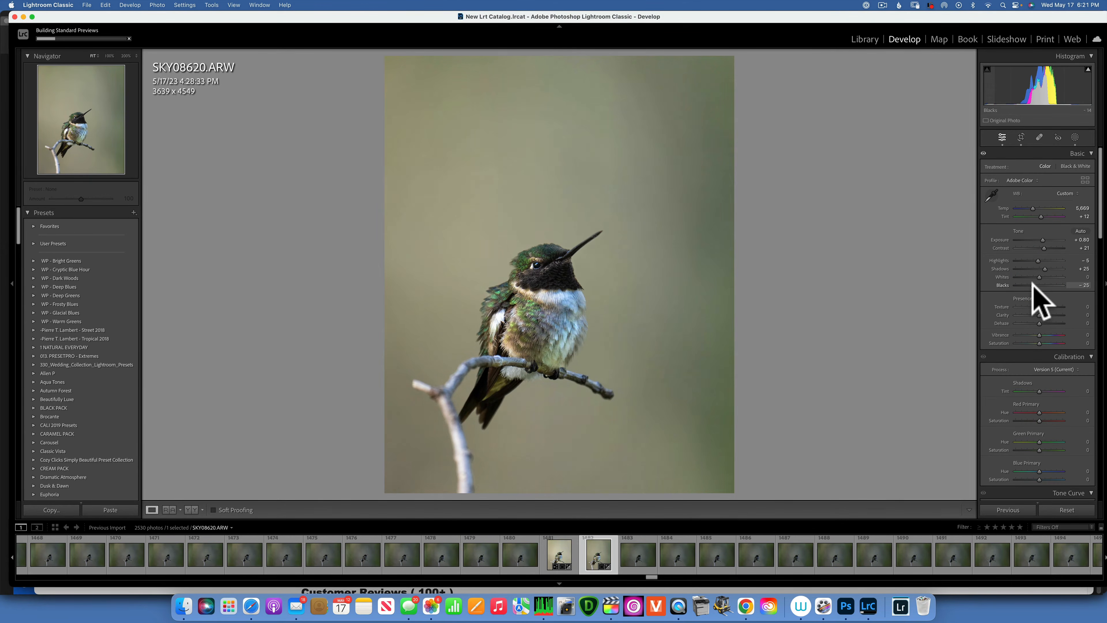
left_click_drag(1036, 282, 1044, 333)
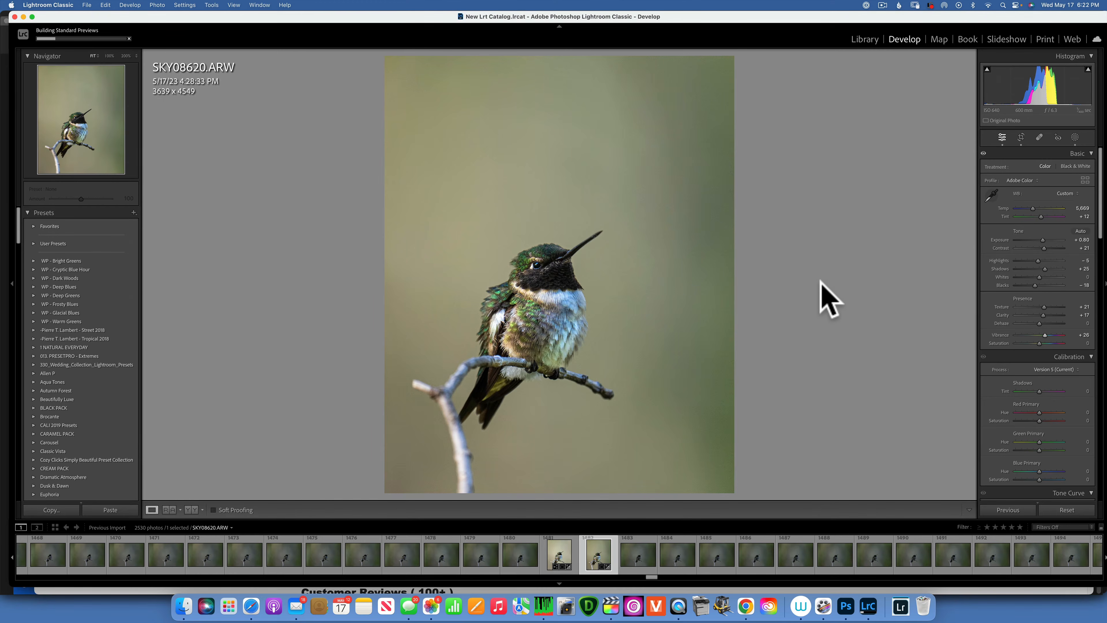
Add a linear gradient mask that fades from just beyond the photo's right edge inward to the hummingbird's breast
left_click(1075, 137)
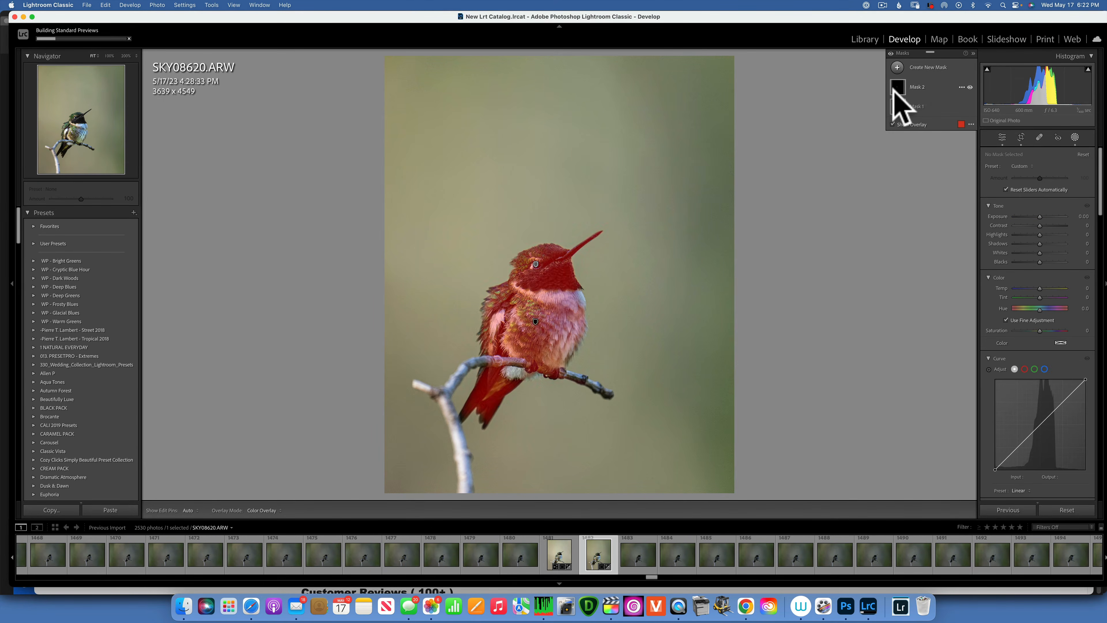
left_click(897, 66)
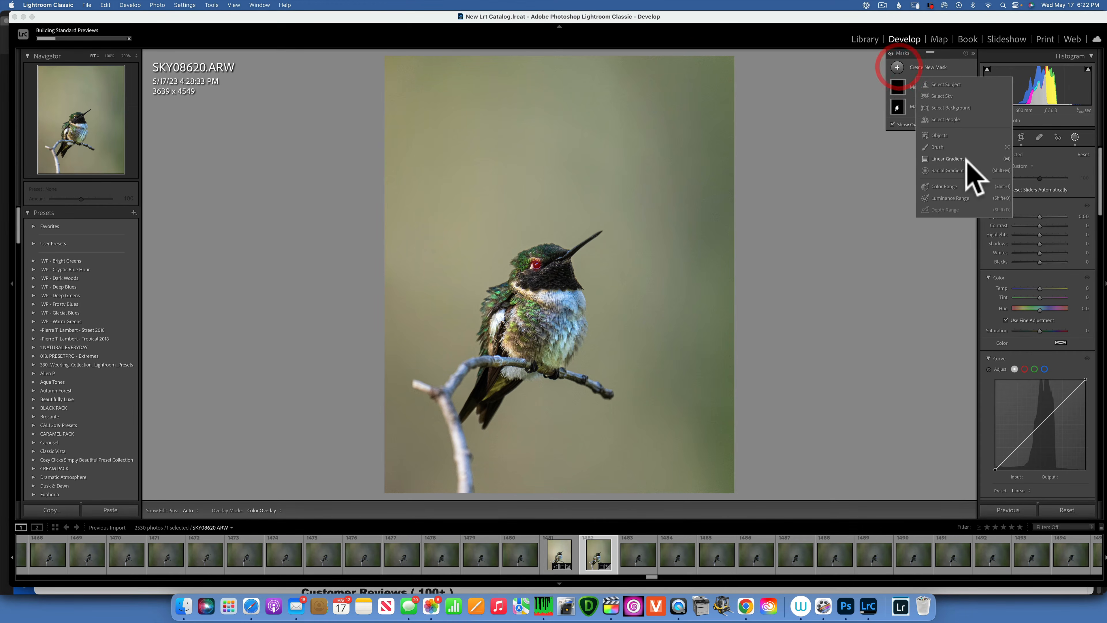
left_click(943, 158)
left_click_drag(748, 253, 588, 254)
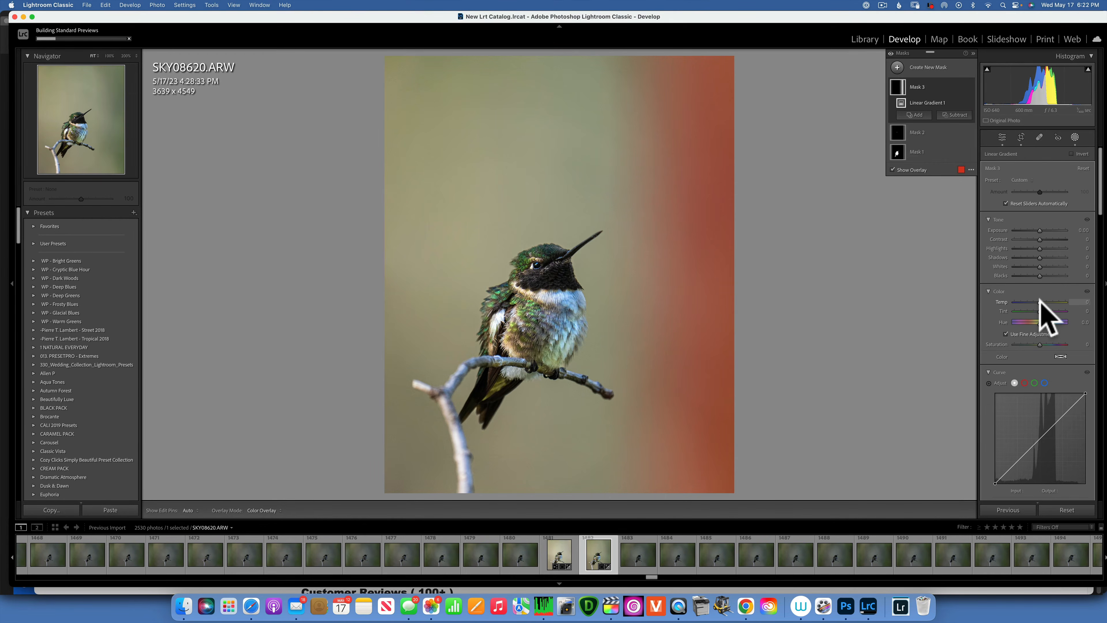
Set the linear gradient mask's temperature to 10, tint to 20 and saturation to -12, and compare the photo with and without it
mouse_move(1041, 301)
left_mouse_down()
mouse_move(1045, 310)
mouse_move(1042, 298)
left_mouse_up()
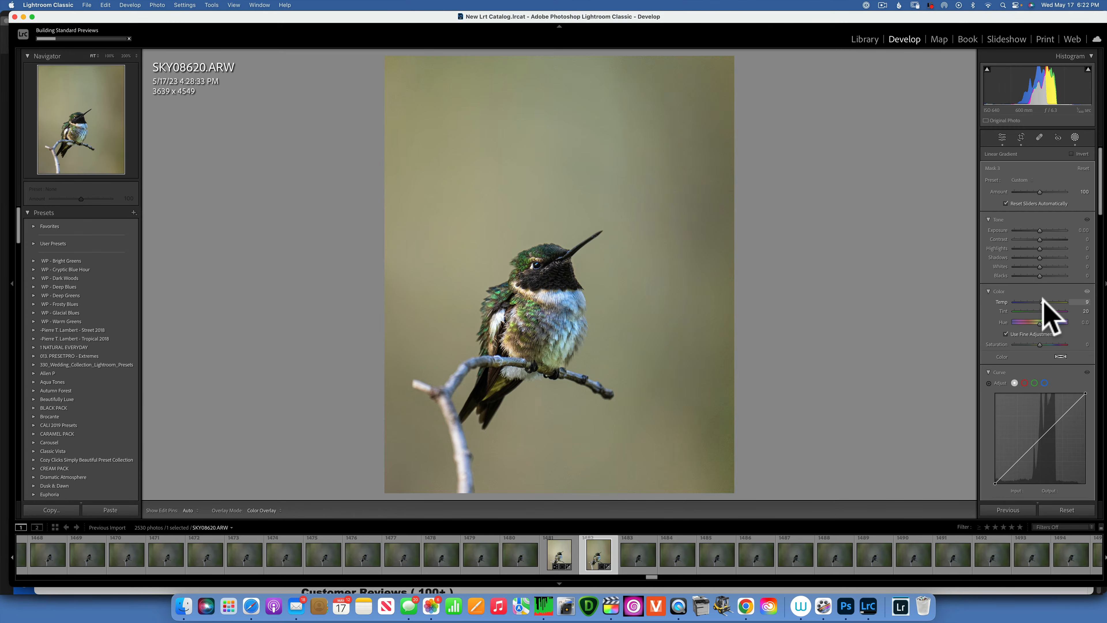
left_click_drag(1043, 300, 1043, 300)
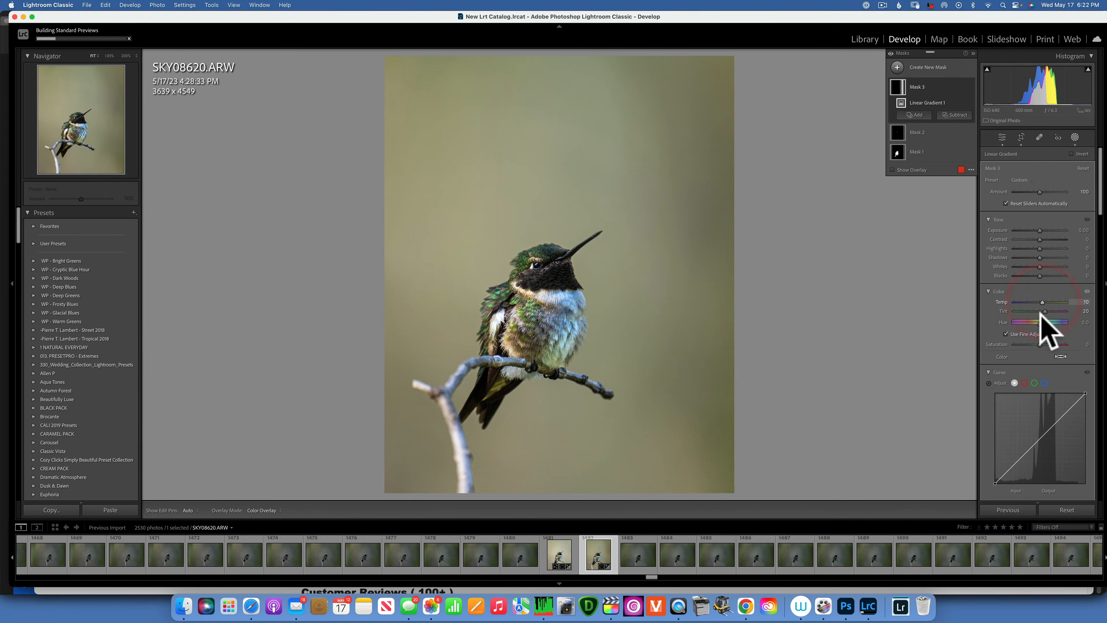
mouse_move(1042, 345)
left_mouse_down()
mouse_move(1007, 344)
mouse_move(1037, 345)
left_mouse_up()
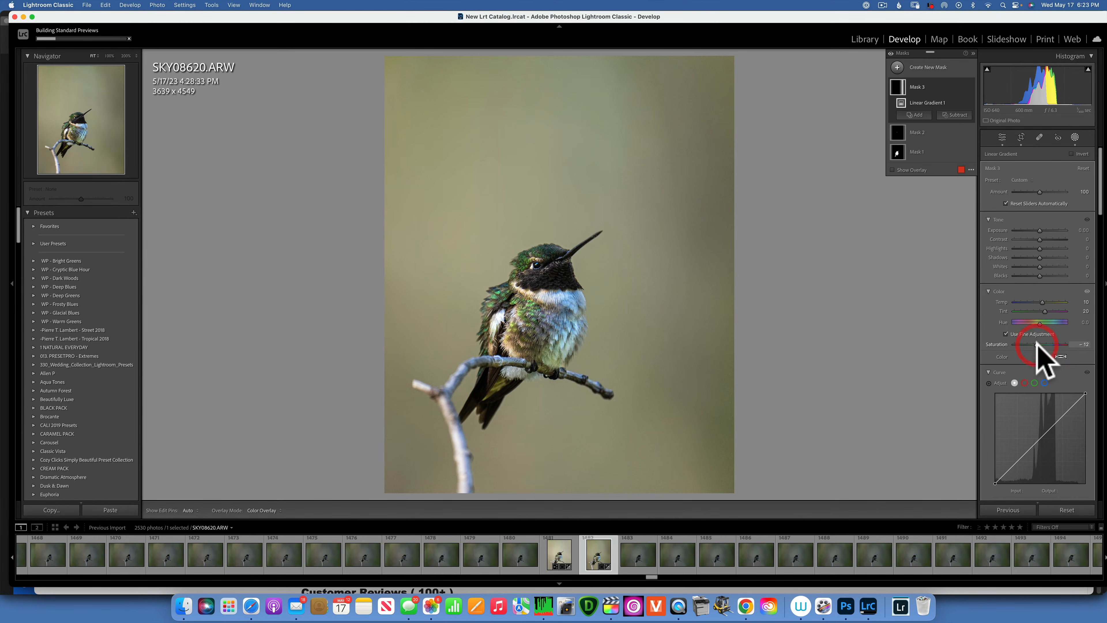
left_click(968, 85)
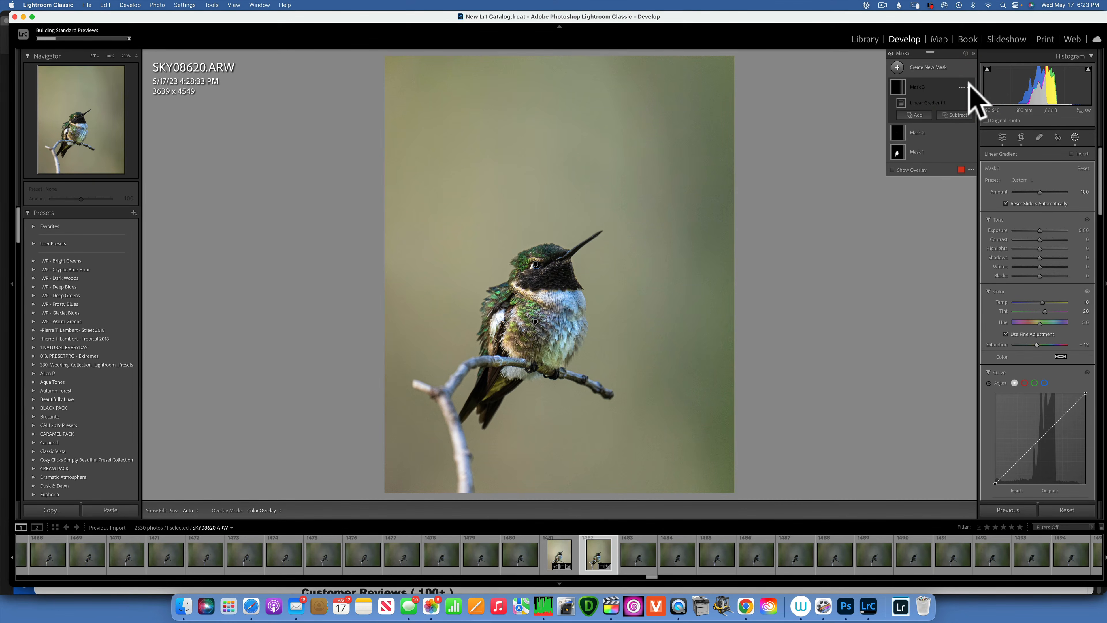
left_click(969, 85)
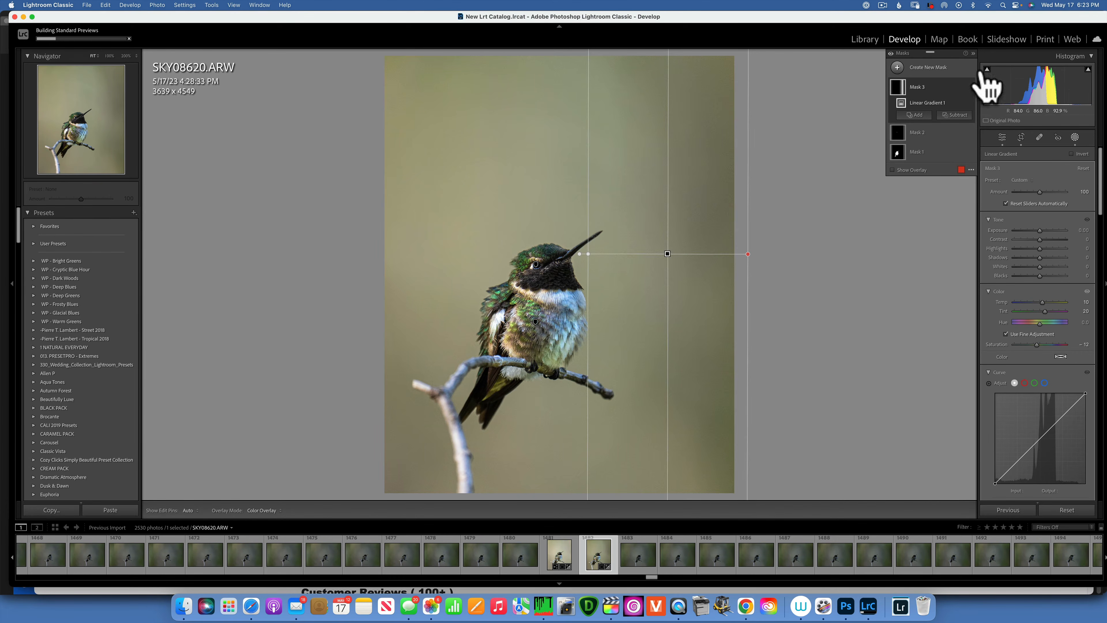
Add a large oval radial gradient mask centred on the hummingbird and set its exposure to 0.18
left_click(897, 67)
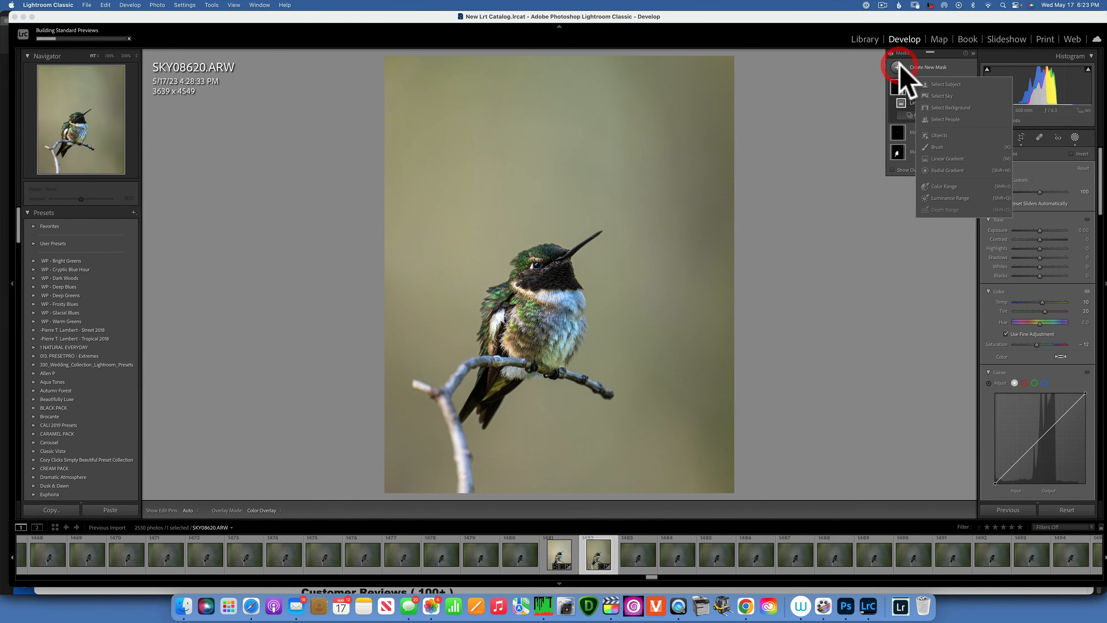
left_click(953, 173)
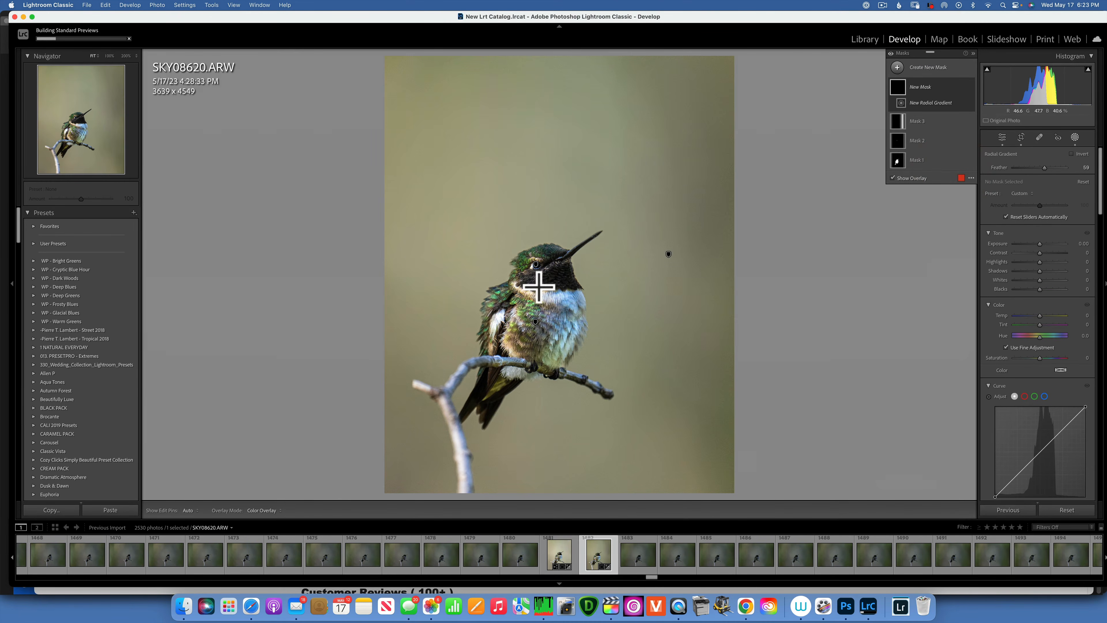
left_click_drag(539, 284, 660, 477)
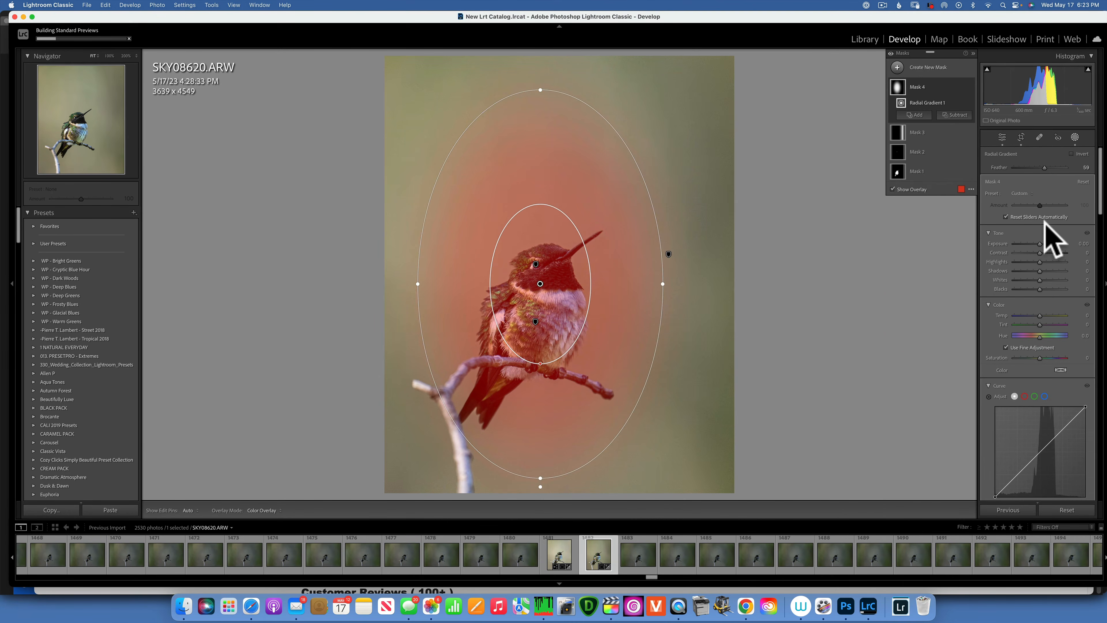
left_click_drag(1040, 239, 1041, 240)
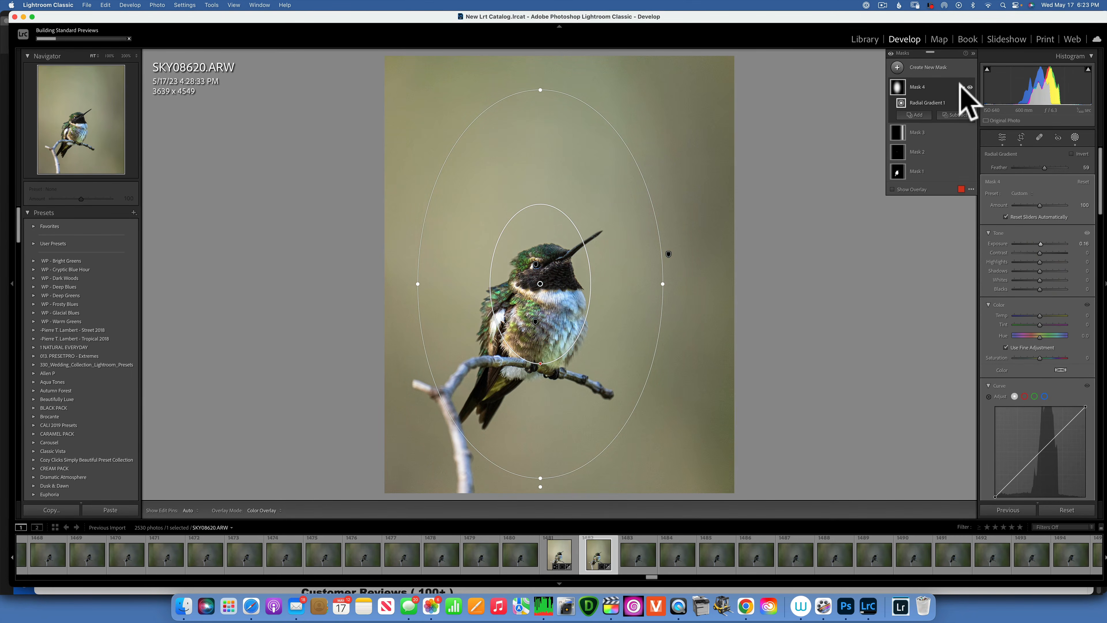
Duplicate and invert the large radial mask, set the inverted copy's exposure to -0.22 and blacks to 8, and finish masking
right_click(969, 97)
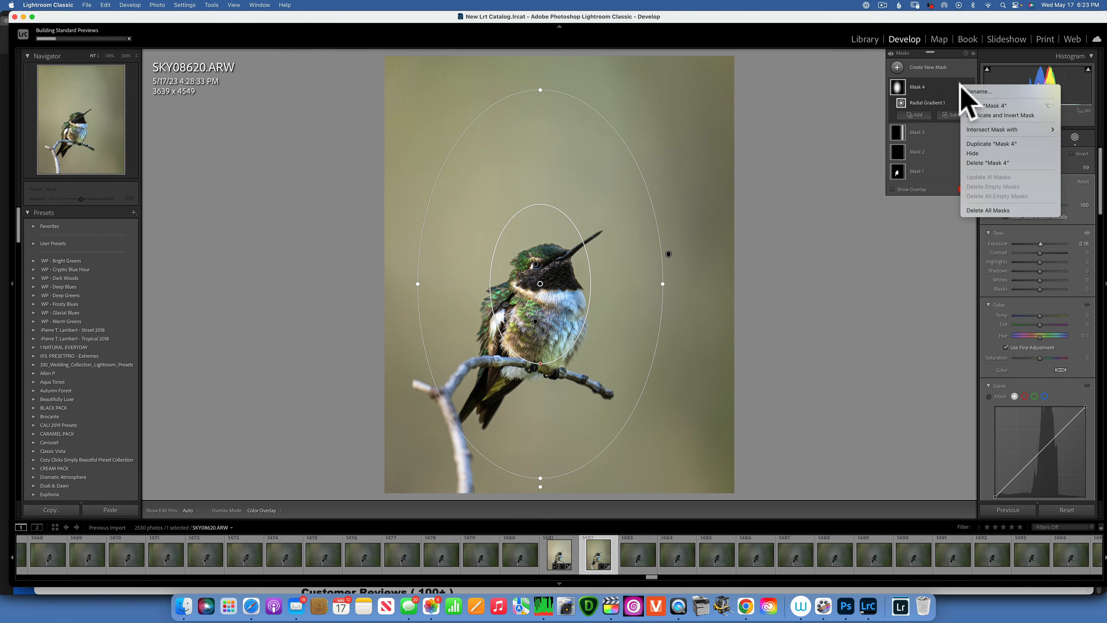
left_click(986, 115)
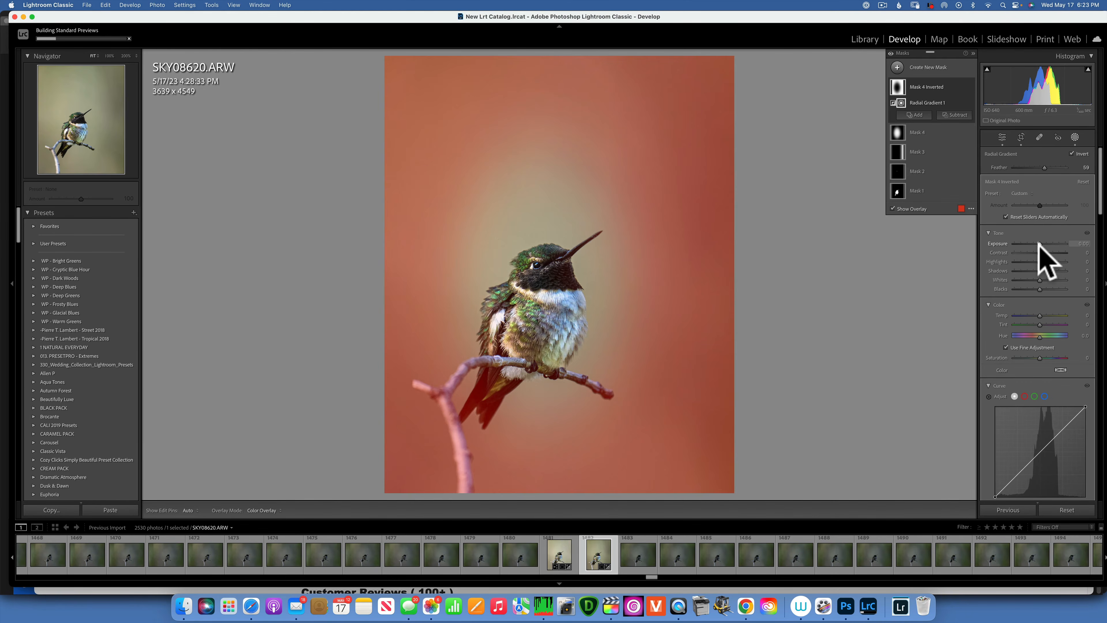
left_click_drag(1039, 243, 1040, 241)
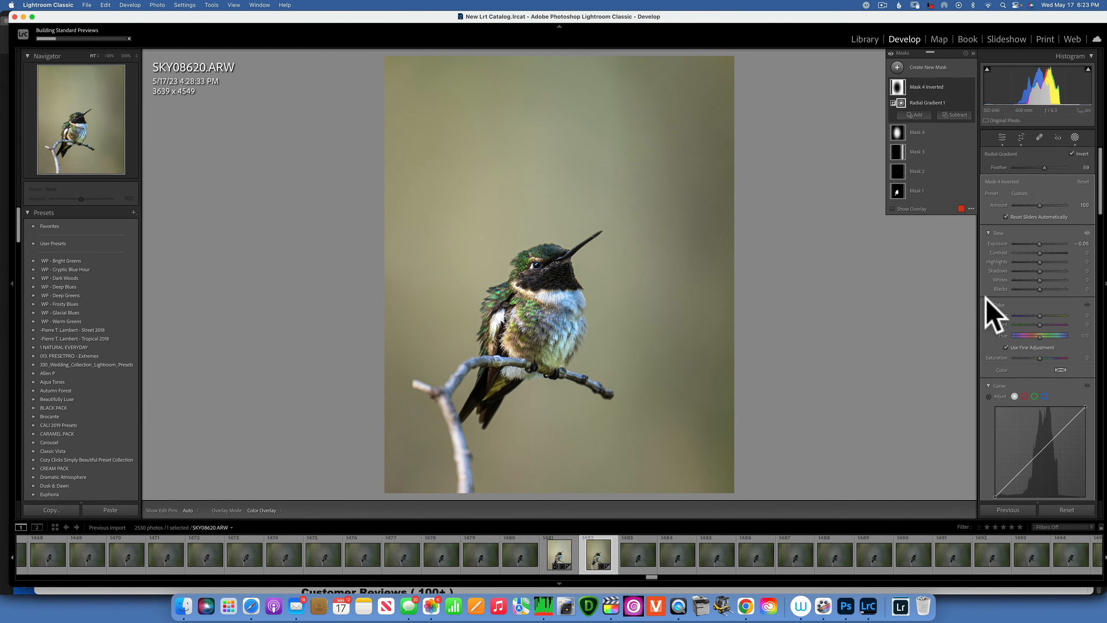
left_click_drag(1039, 240, 1039, 240)
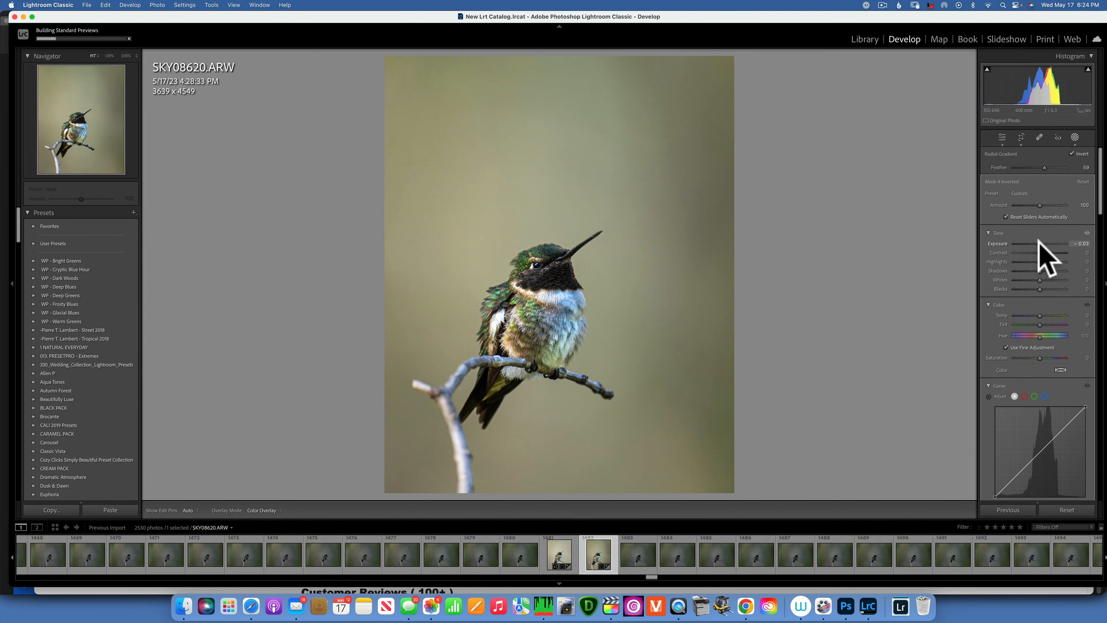
left_click_drag(1038, 240, 1037, 240)
mouse_move(1038, 287)
left_mouse_down()
mouse_move(1048, 301)
mouse_move(1040, 288)
left_mouse_up()
left_click_drag(1038, 242, 1038, 242)
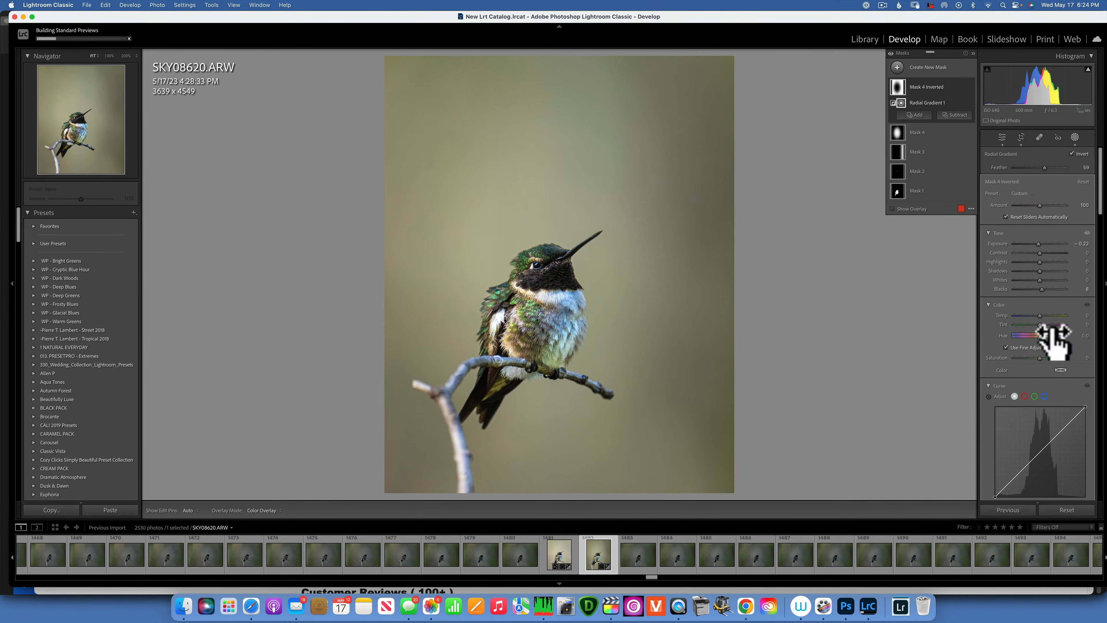
left_click(1075, 138)
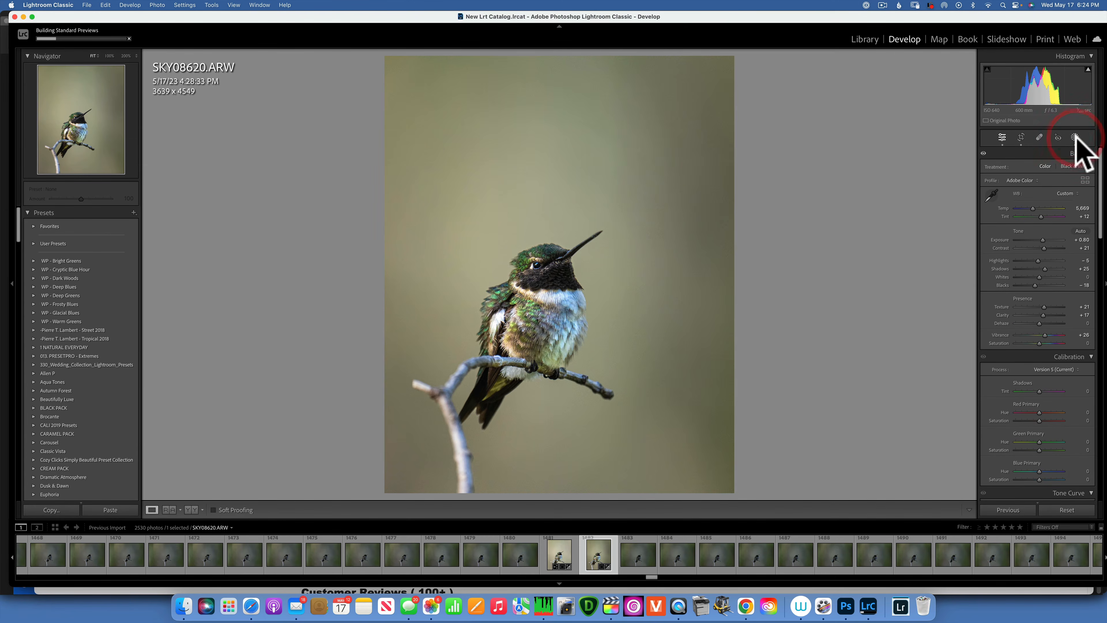
Set the green primary saturation in the photo's calibration to +20
scroll(1044, 327, "down", 10)
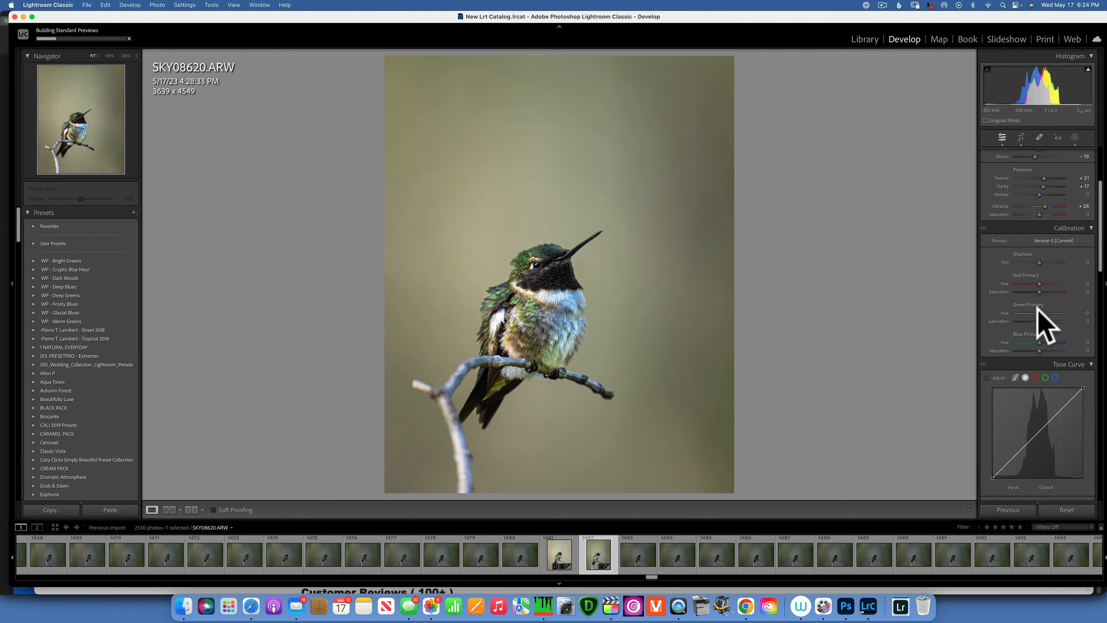
scroll(1037, 316, "up", 5)
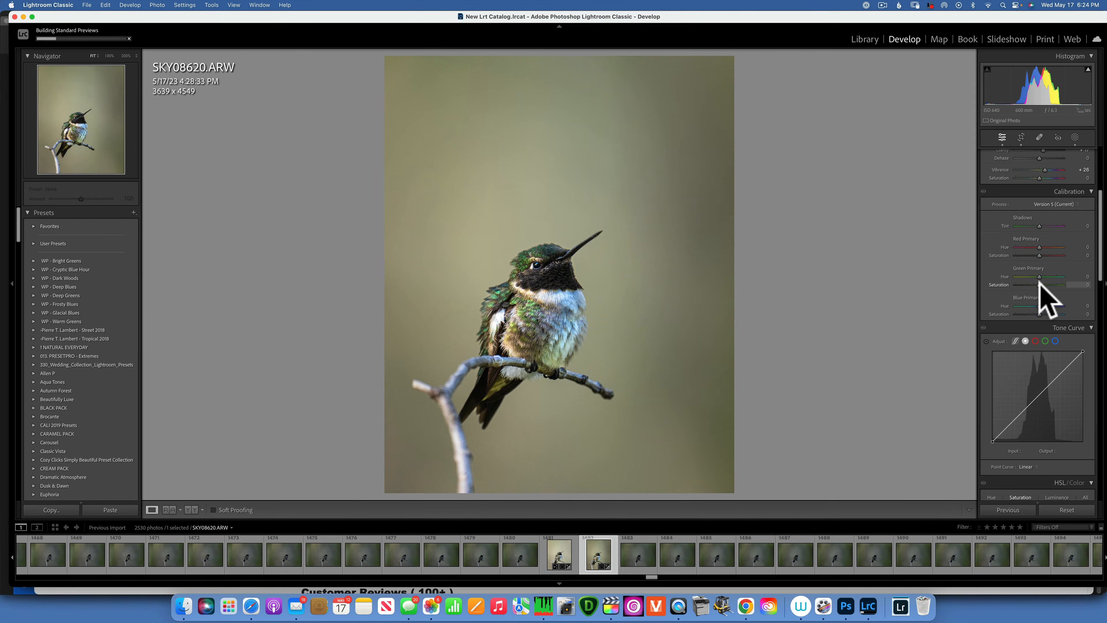
mouse_move(1040, 282)
left_mouse_down()
mouse_move(1094, 284)
mouse_move(1038, 288)
mouse_move(1047, 287)
left_mouse_up()
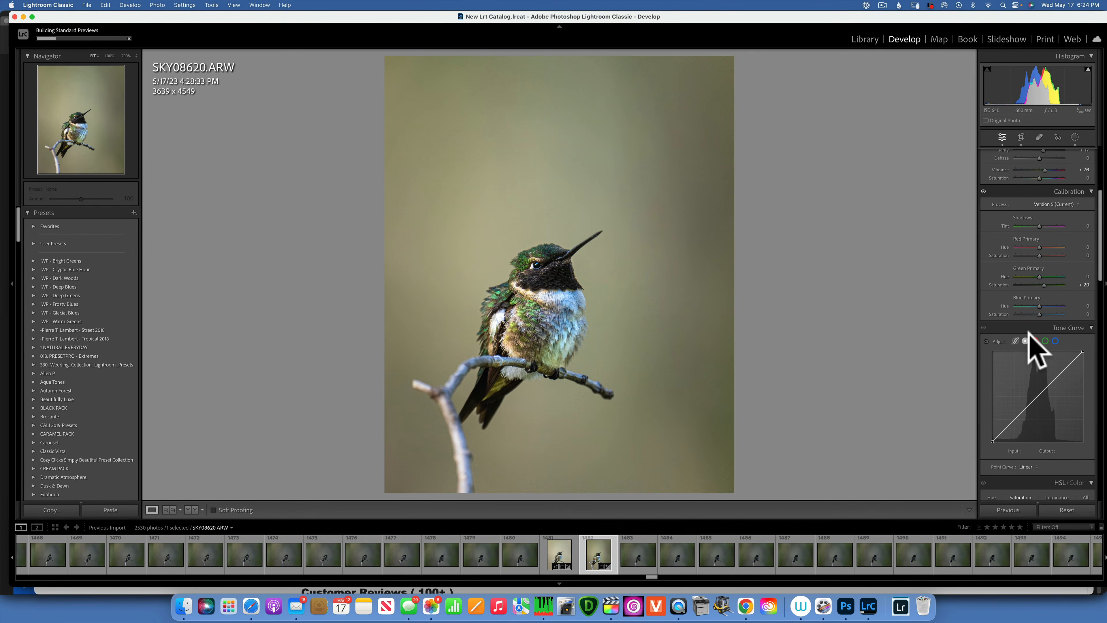
Set the sharpening masking in the photo's detail settings to 78
scroll(1072, 346, "down", 7)
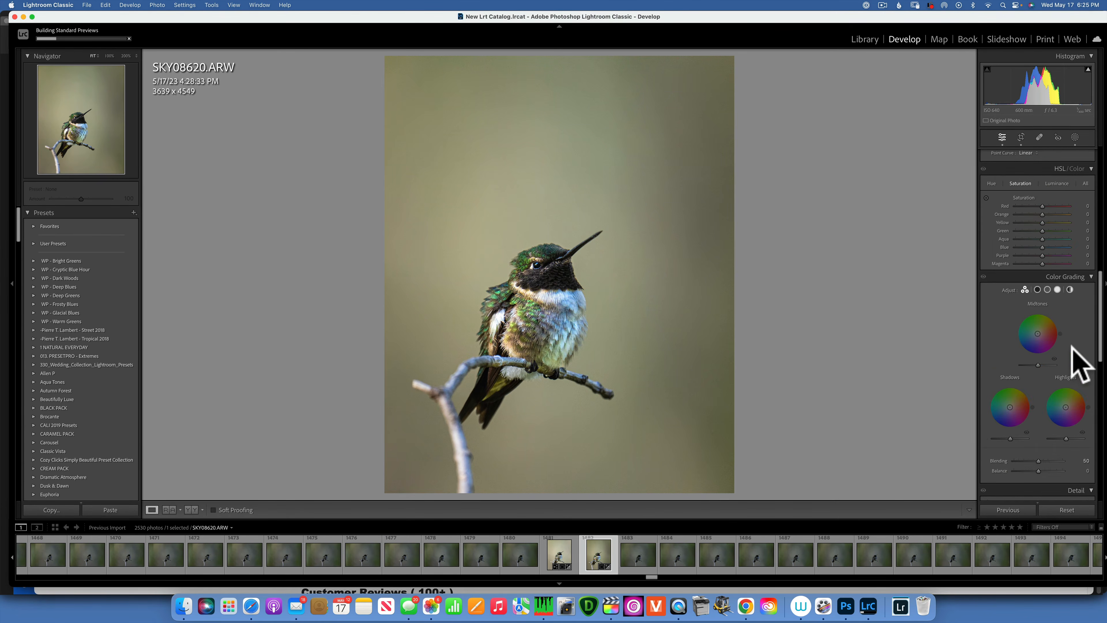
scroll(1077, 362, "down", 5)
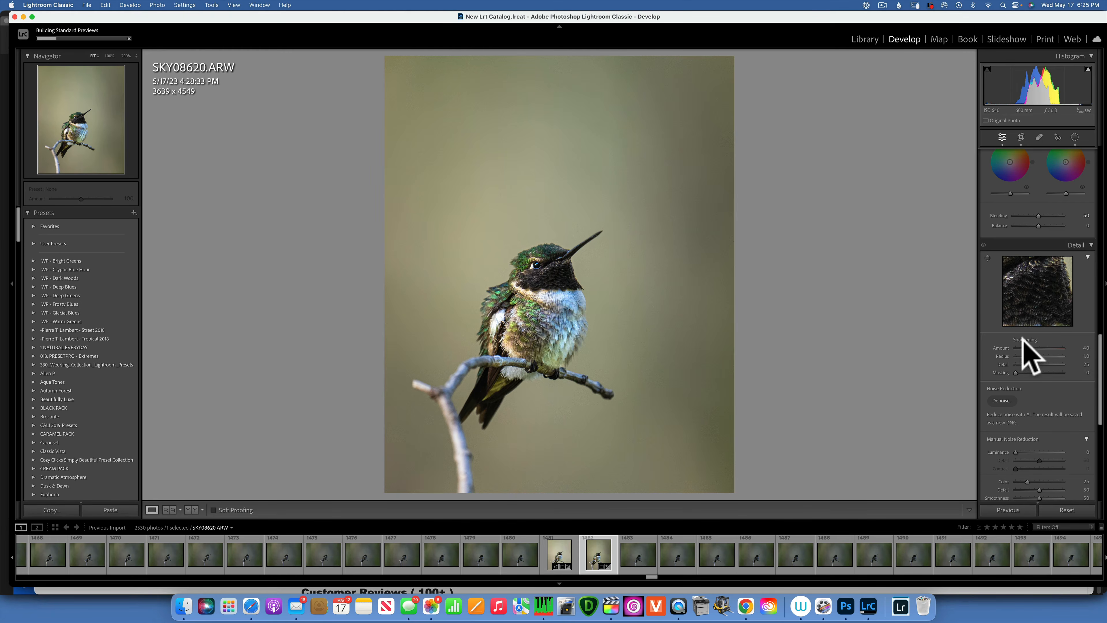
left_click_drag(1016, 372, 1052, 373)
scroll(1051, 373, "down", 3)
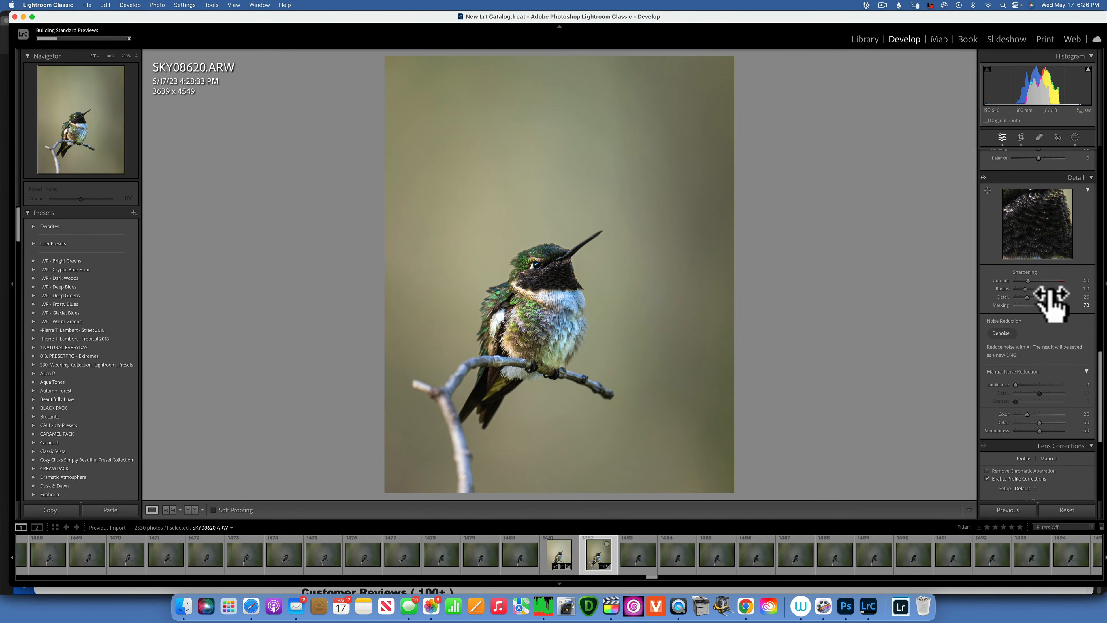
Set the blue saturation in the photo's HSL color settings to -100
scroll(1049, 306, "up", 3)
scroll(1041, 288, "up", 10)
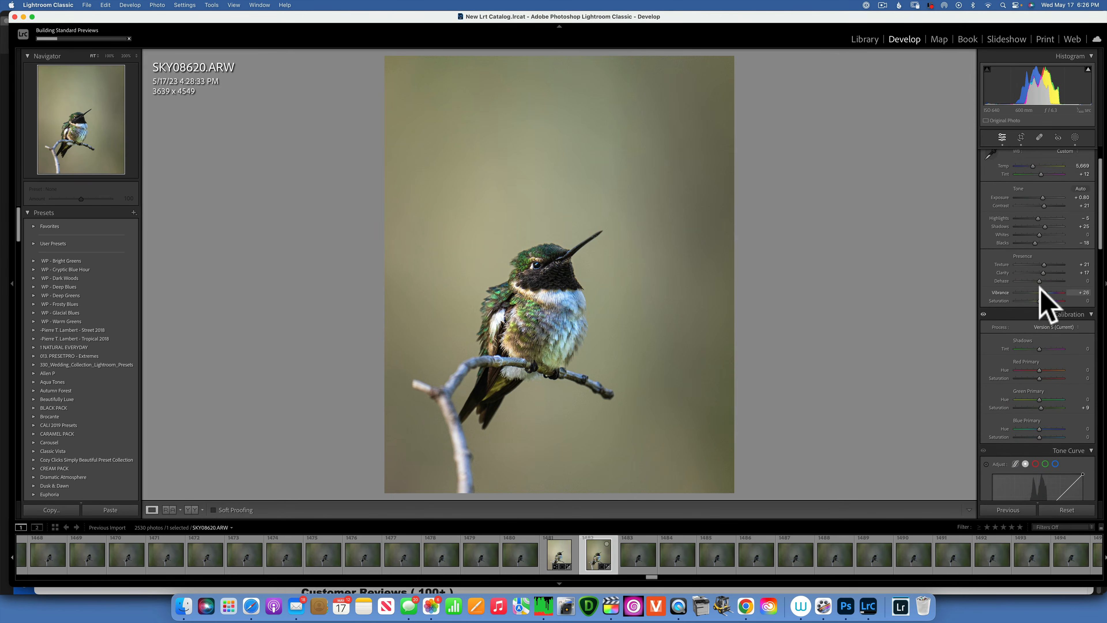
scroll(1049, 306, "down", 6)
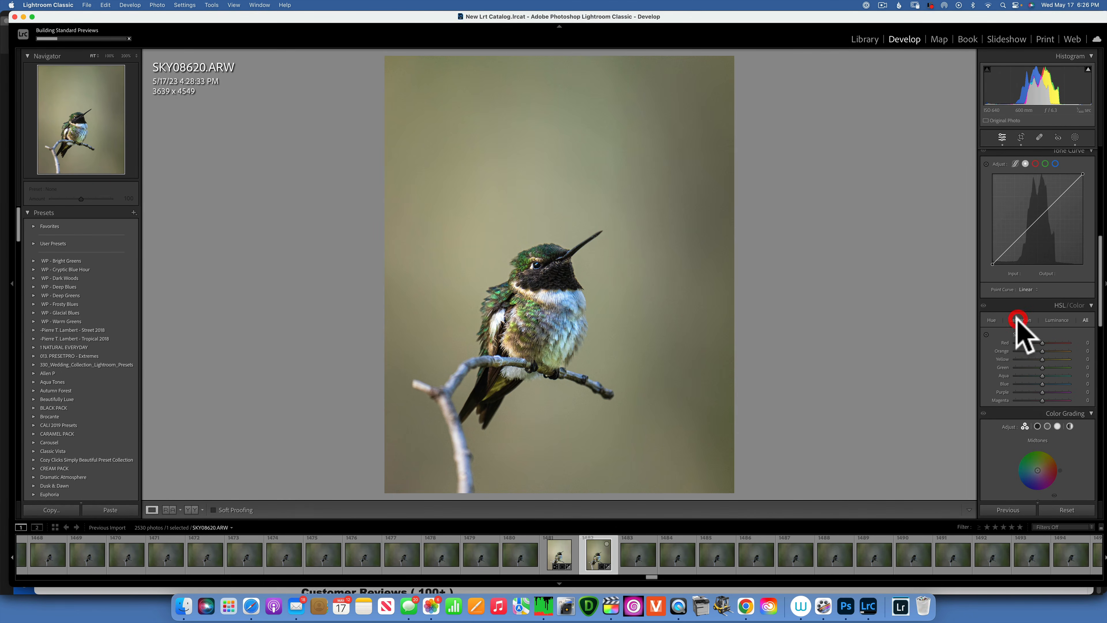
left_click(1015, 321)
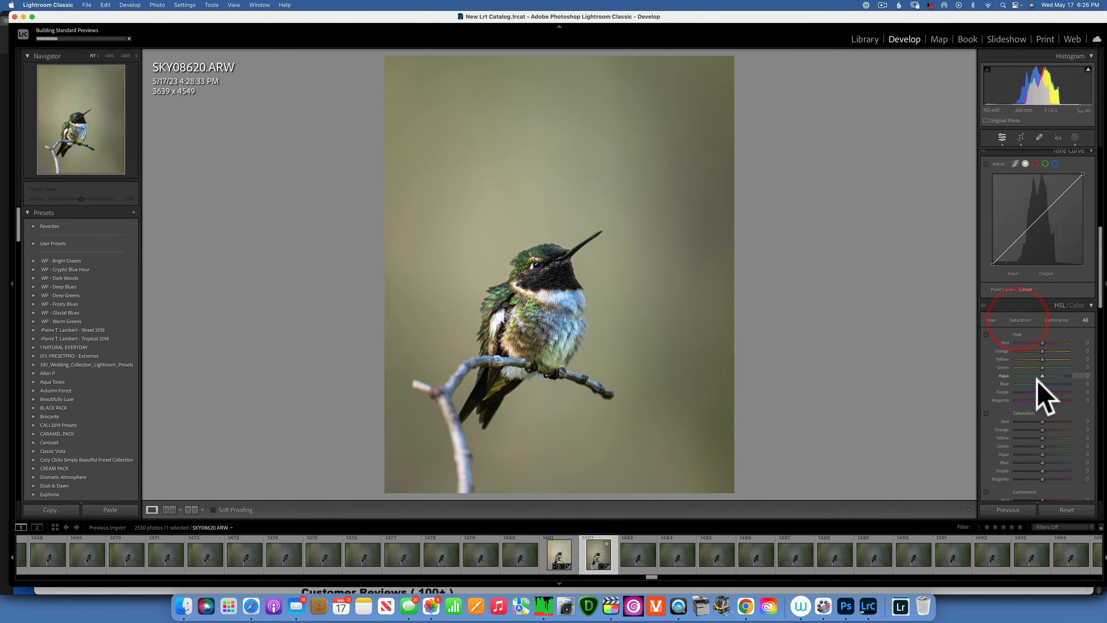
left_click(1023, 321)
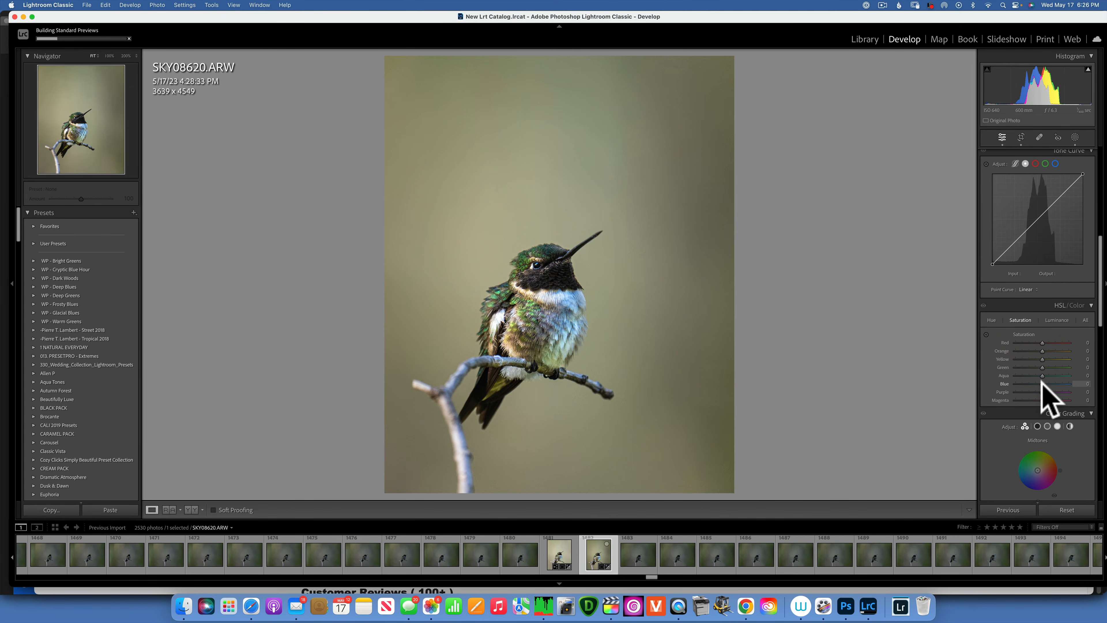
left_click_drag(1042, 383, 997, 375)
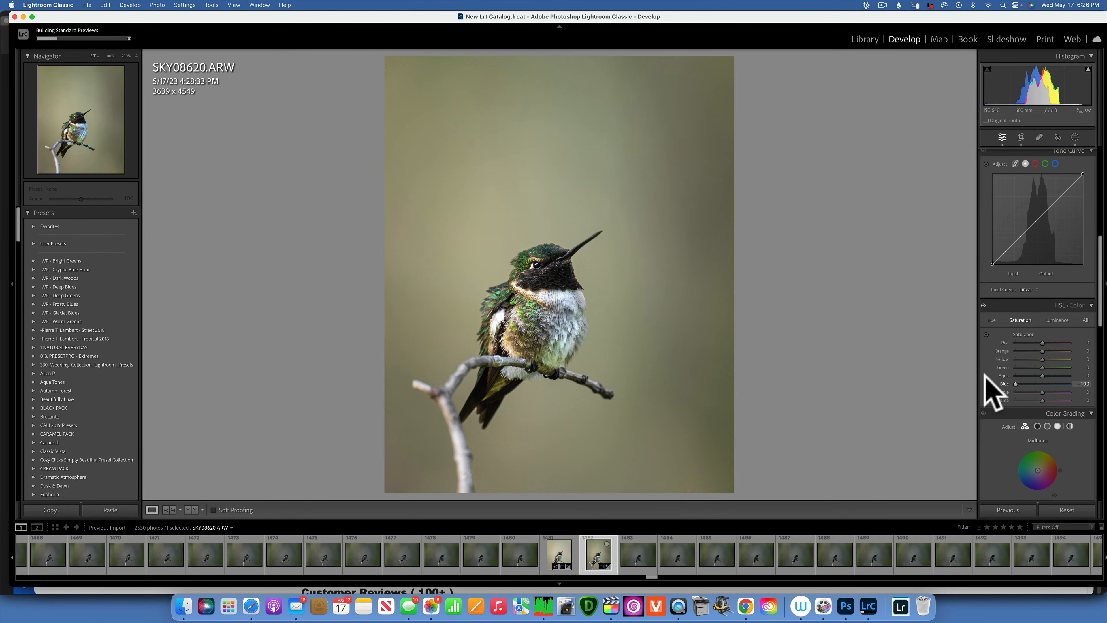
mouse_move(985, 374)
left_mouse_down()
mouse_move(1094, 382)
mouse_move(964, 374)
left_mouse_up()
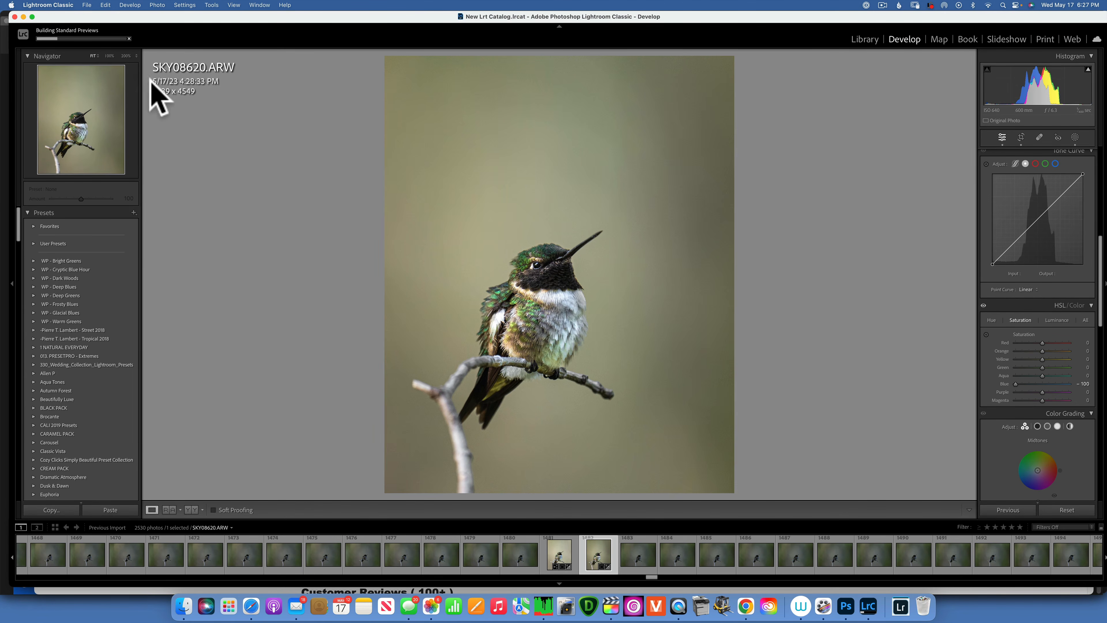
Run AI Denoise on the hummingbird photo with an amount of 50 to save an enhanced DNG copy
left_click(110, 56)
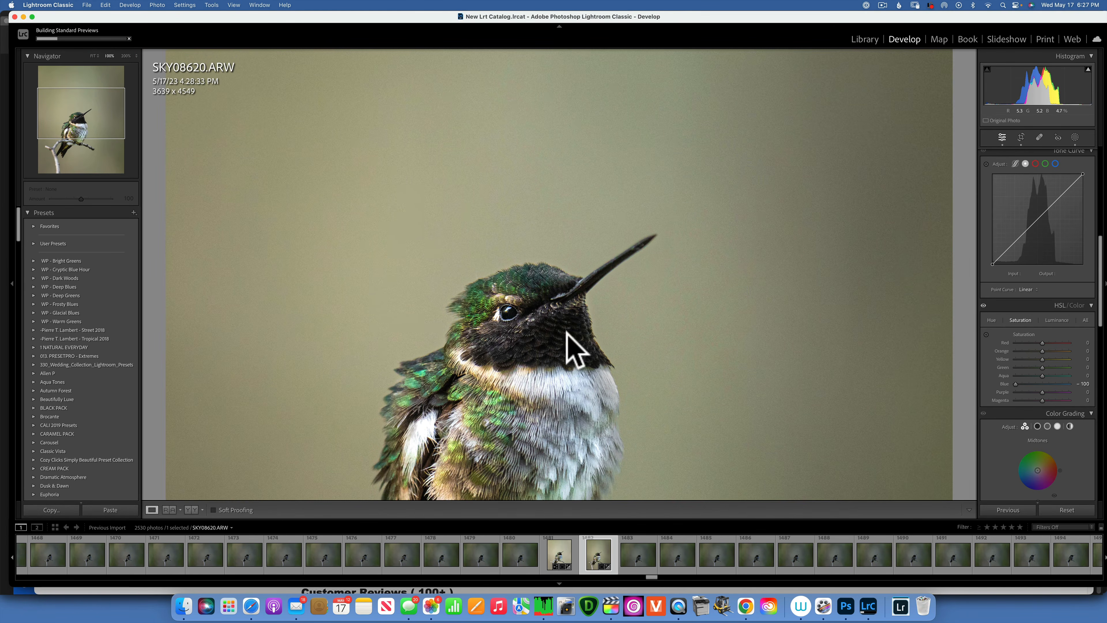
left_click_drag(435, 187, 195, 70)
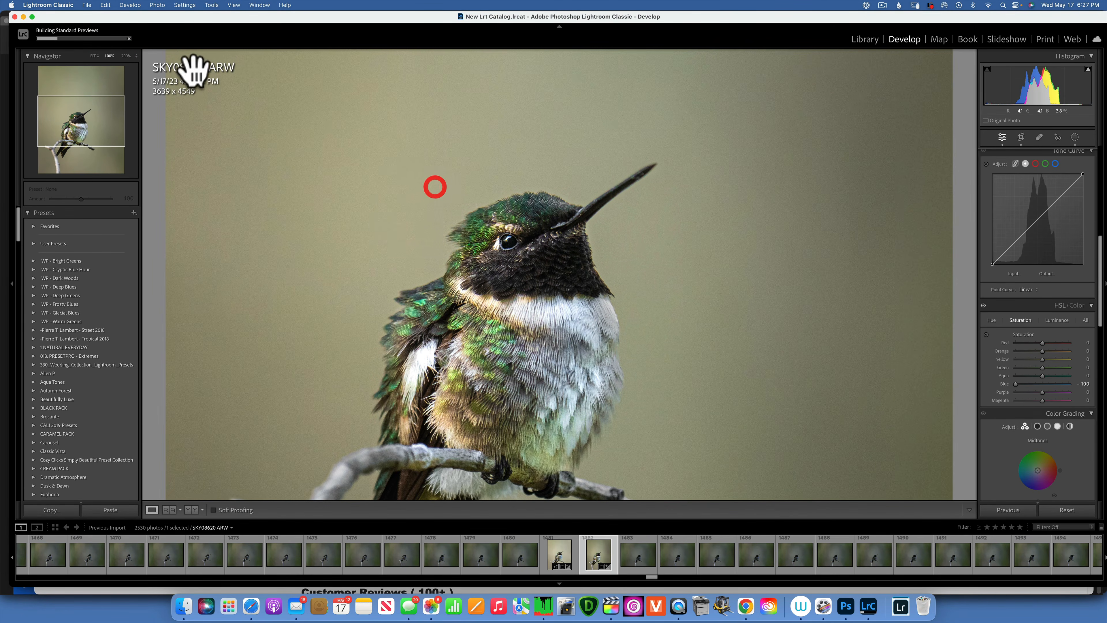
left_click(126, 55)
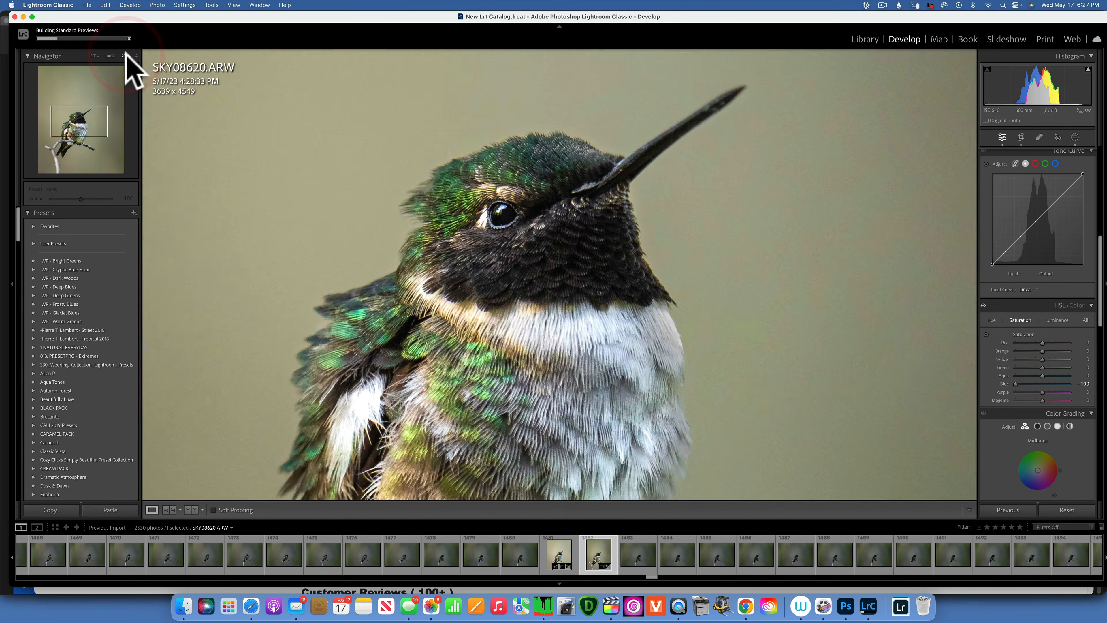
left_click_drag(601, 165, 542, 436)
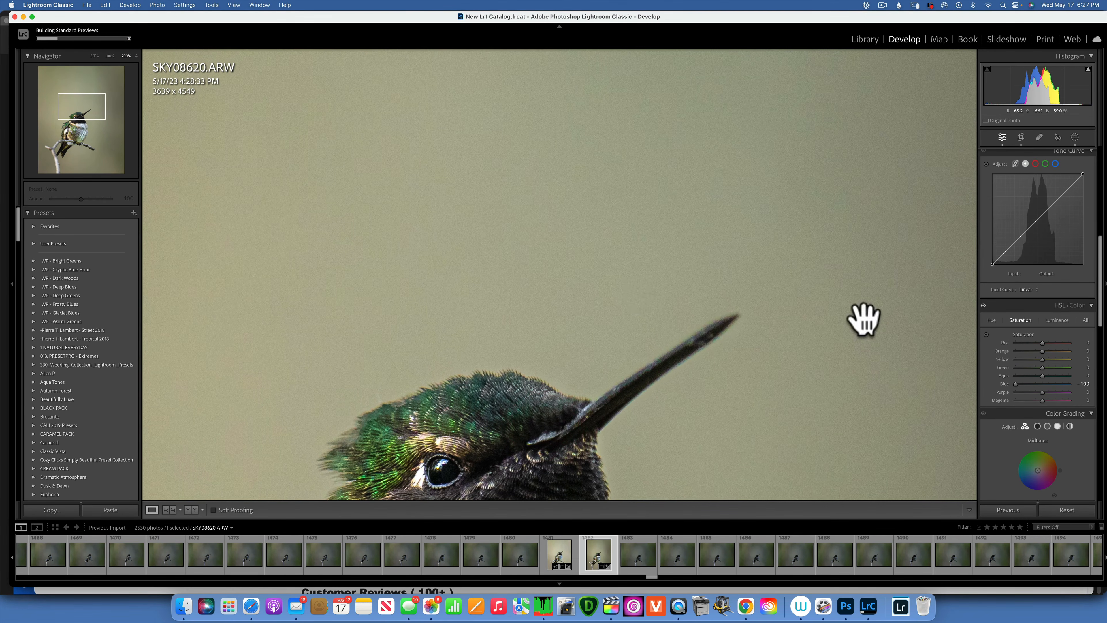
scroll(1038, 359, "down", 5)
scroll(1038, 349, "down", 3)
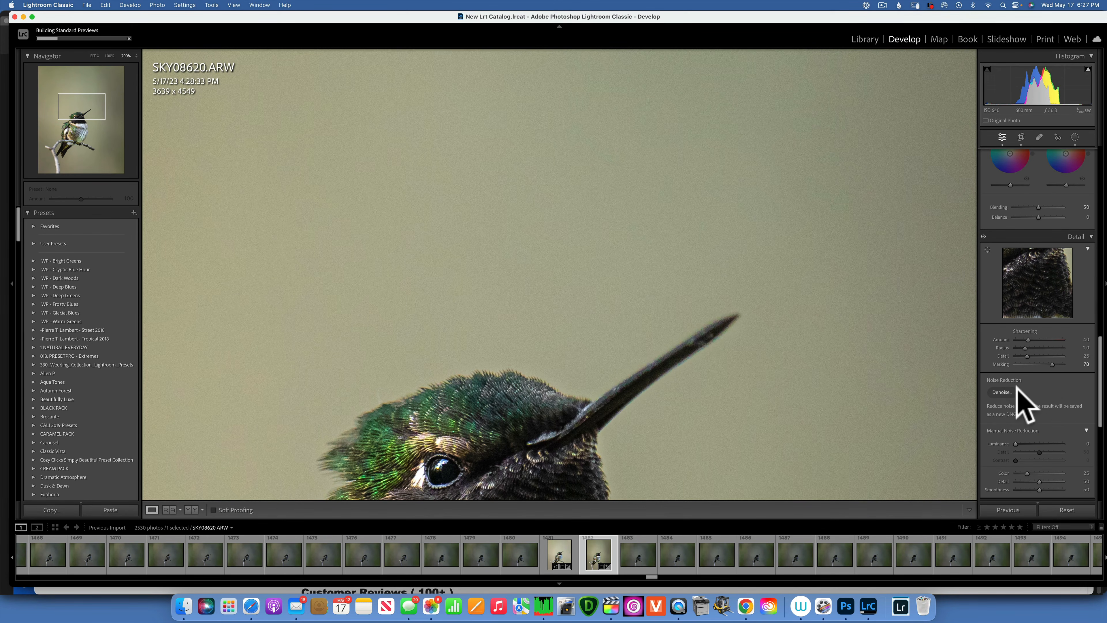
left_click(1002, 392)
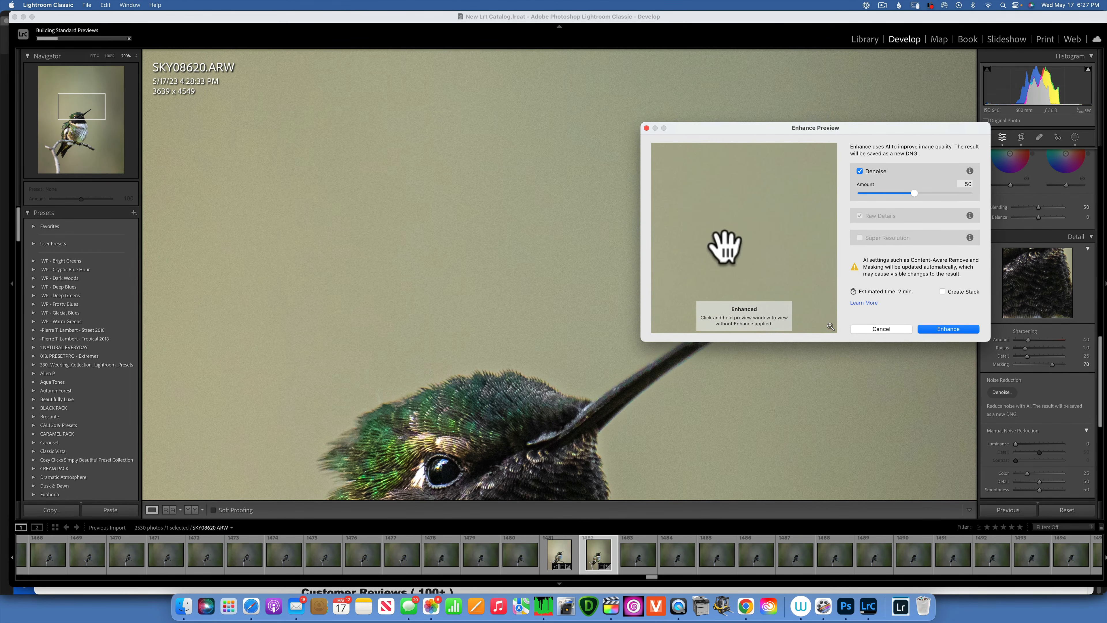
left_click(949, 329)
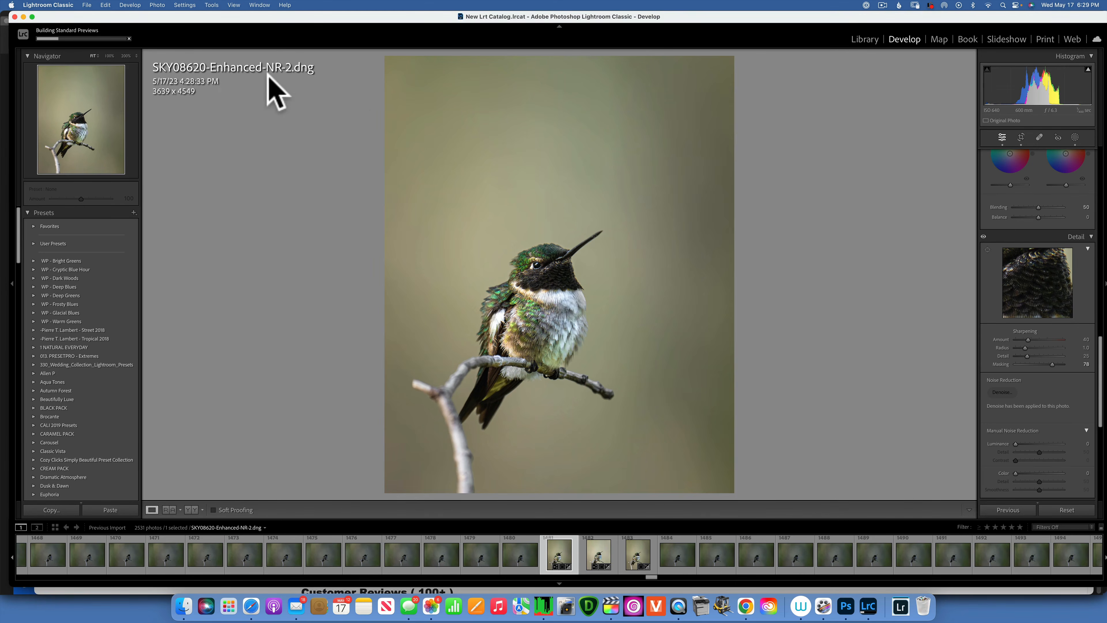
Examine the denoised copy's background and the bird's head feathers at 100% and 200% zoom, and return to the full photo
left_click(109, 55)
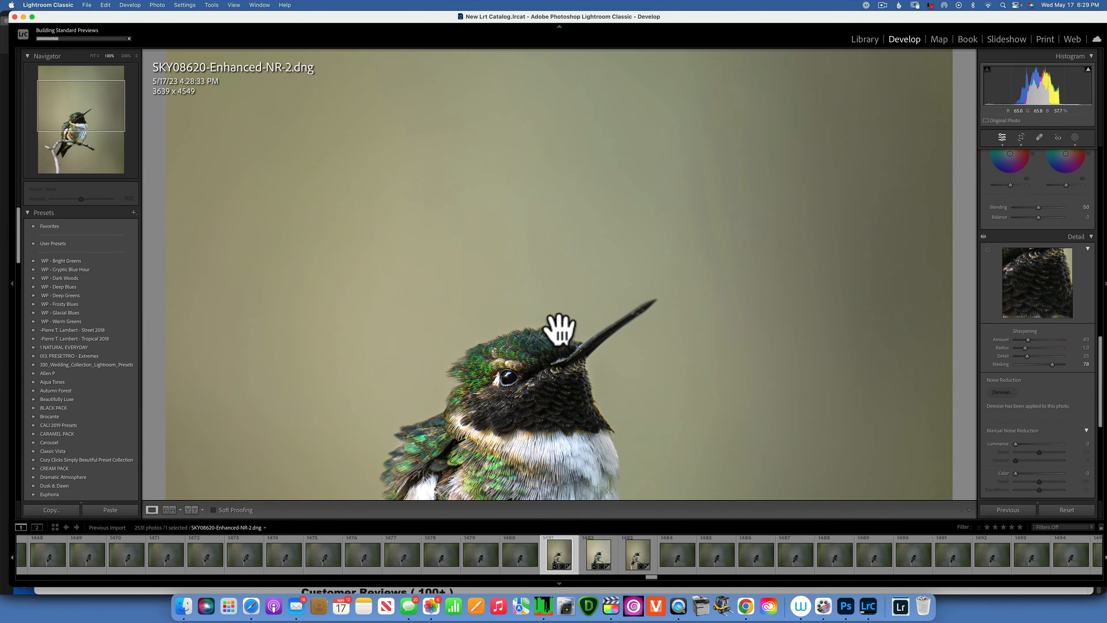
left_click(127, 55)
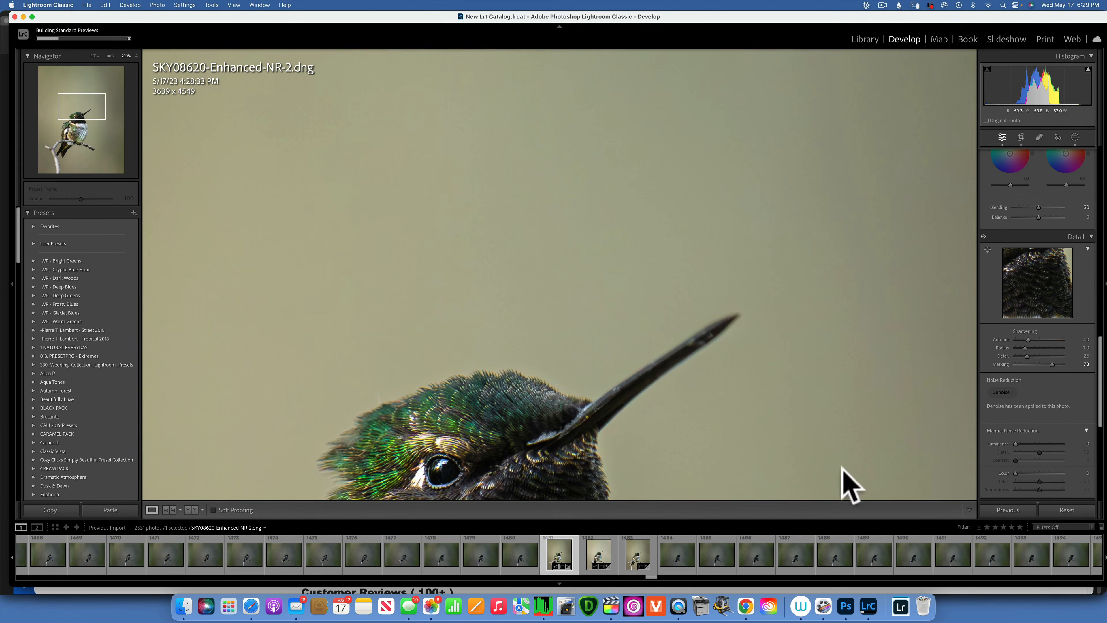
left_click_drag(728, 291, 761, 188)
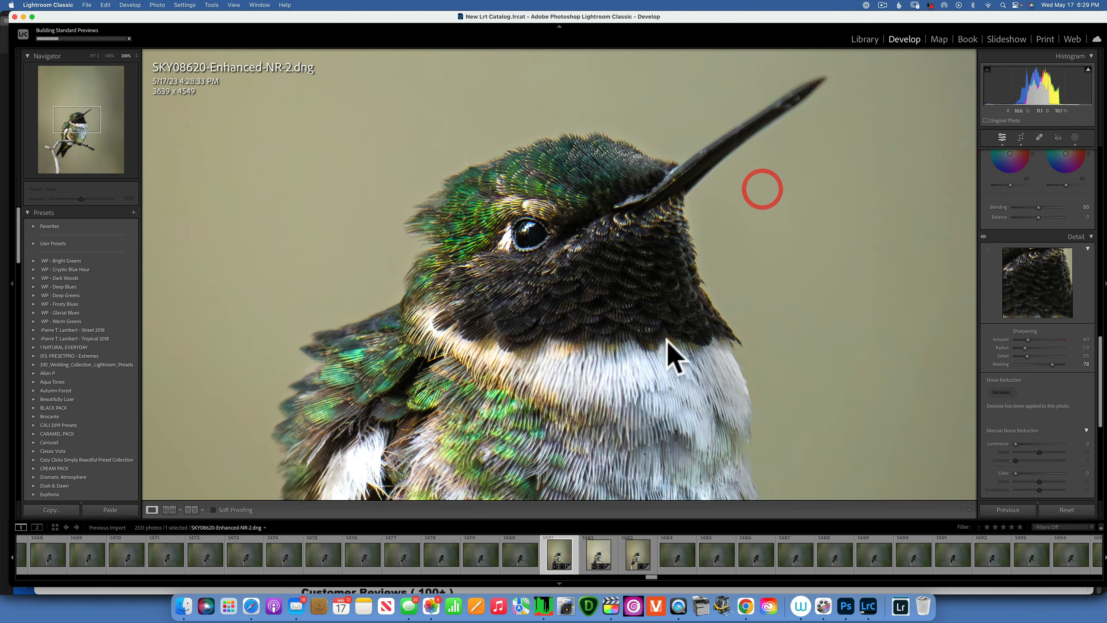
left_click(94, 56)
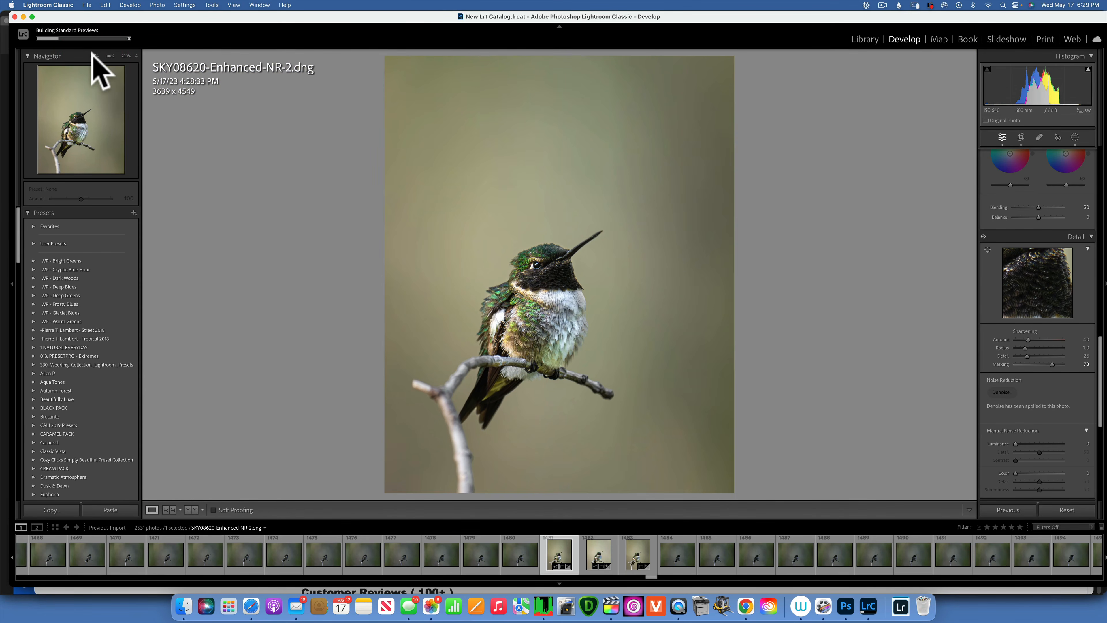